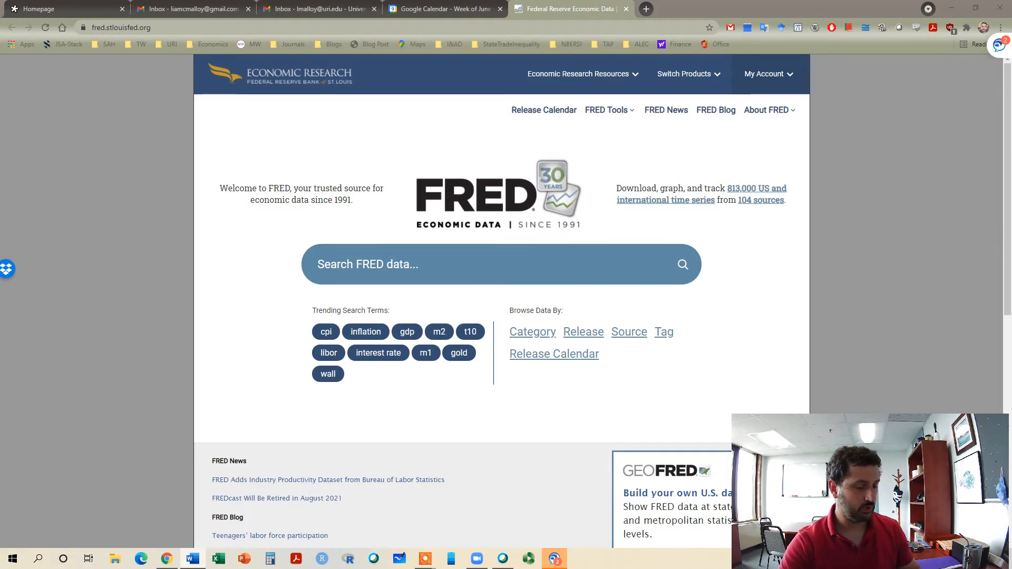
Search the economic data site for EFFR and open the Effective Federal Funds Rate series.
left_click(424, 265)
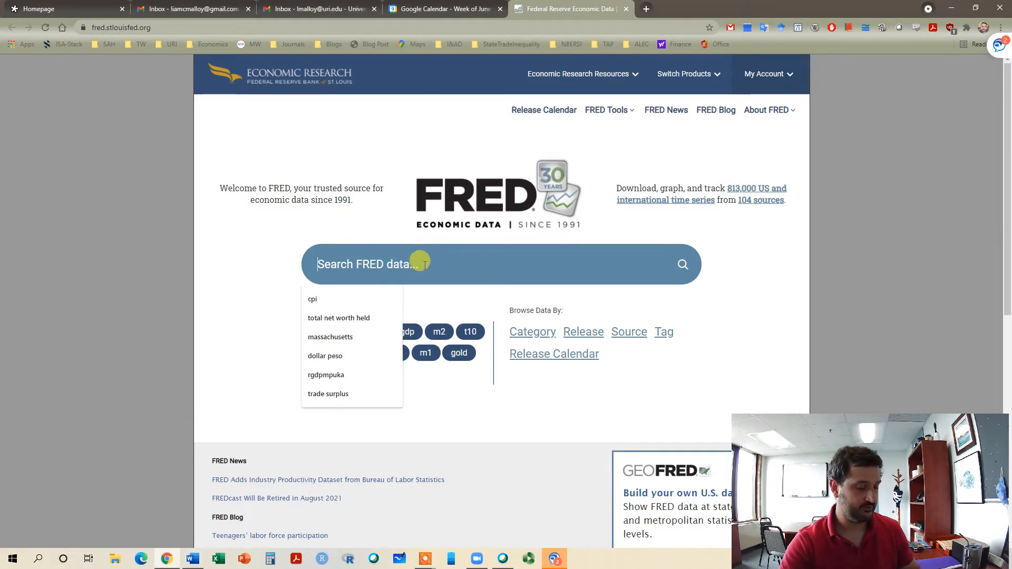
type("EFFR")
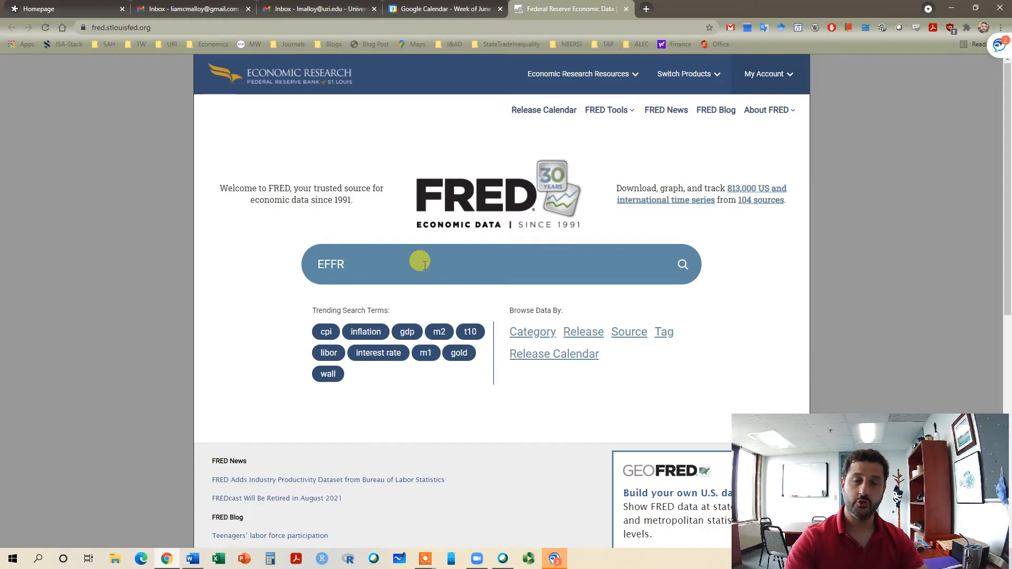
key("Return")
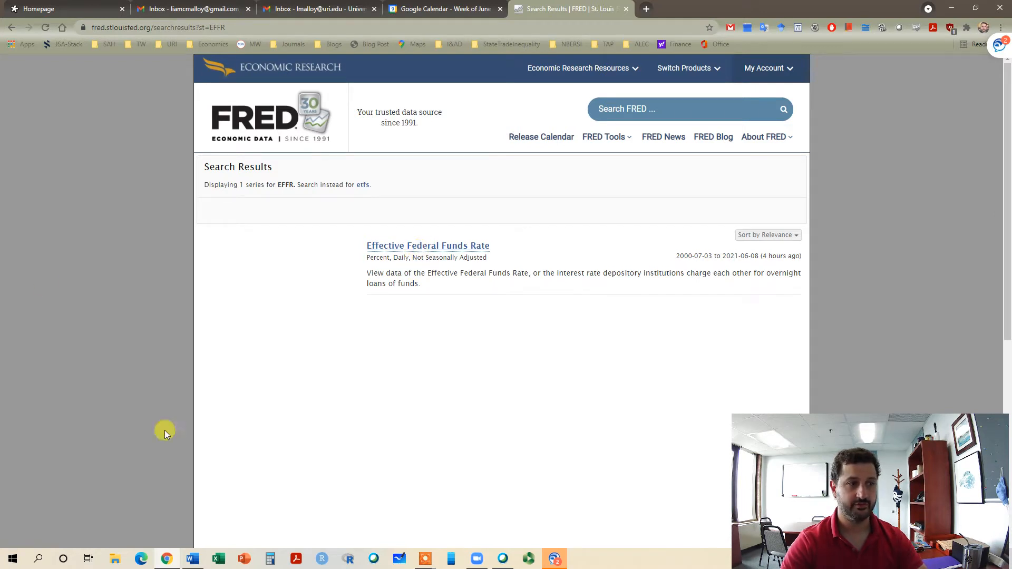
left_click(433, 251)
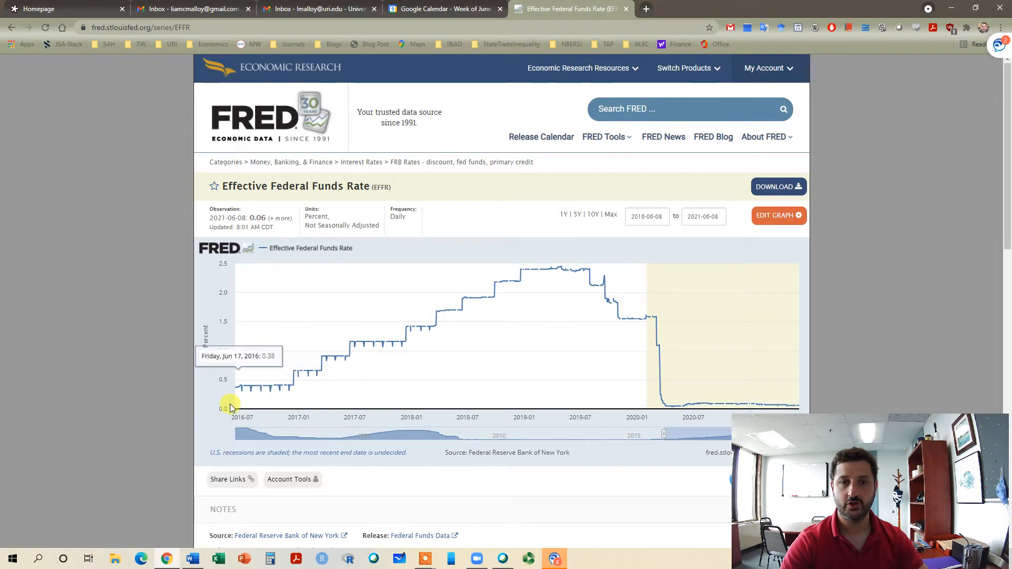
Set the Effective Federal Funds Rate graph's date range from 2004-01-01 to 2020-12-31.
triple_click(633, 217)
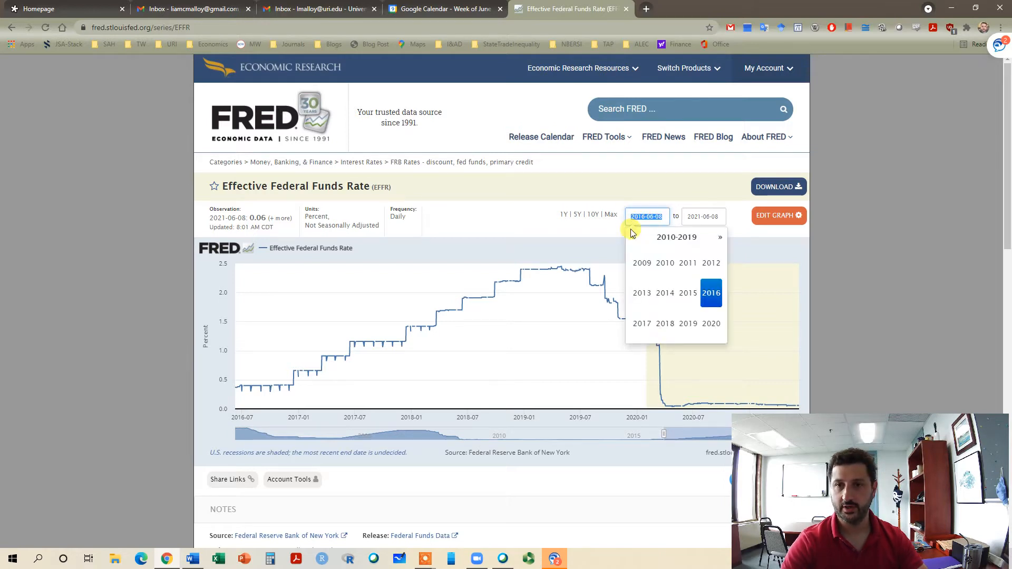
type("200")
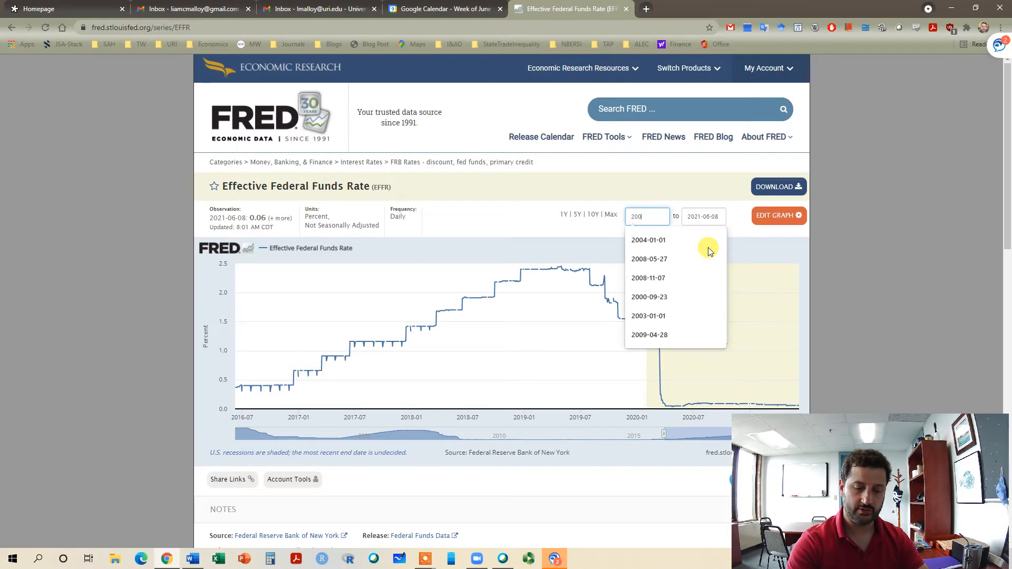
type("4-01-01")
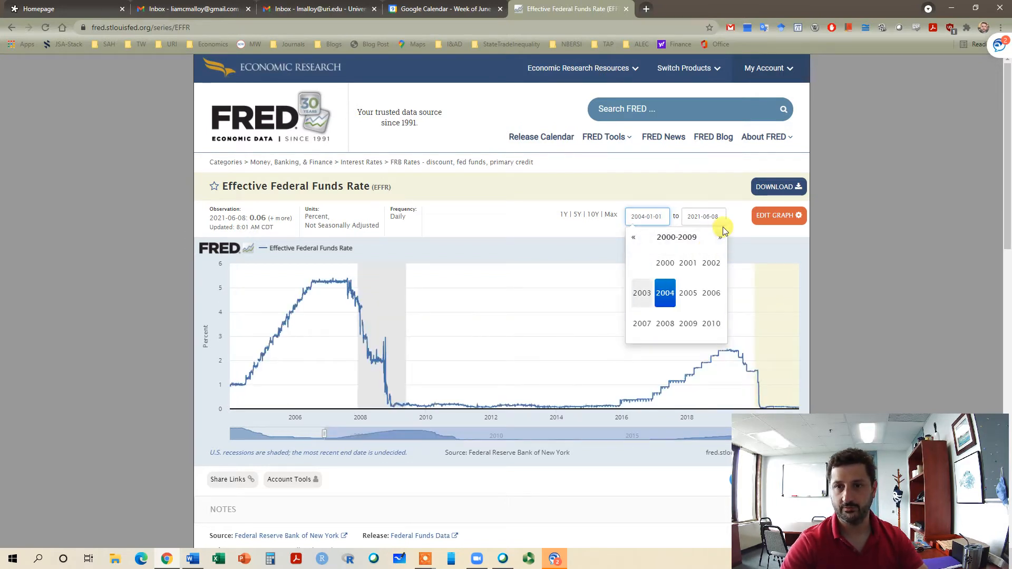
left_click(712, 215)
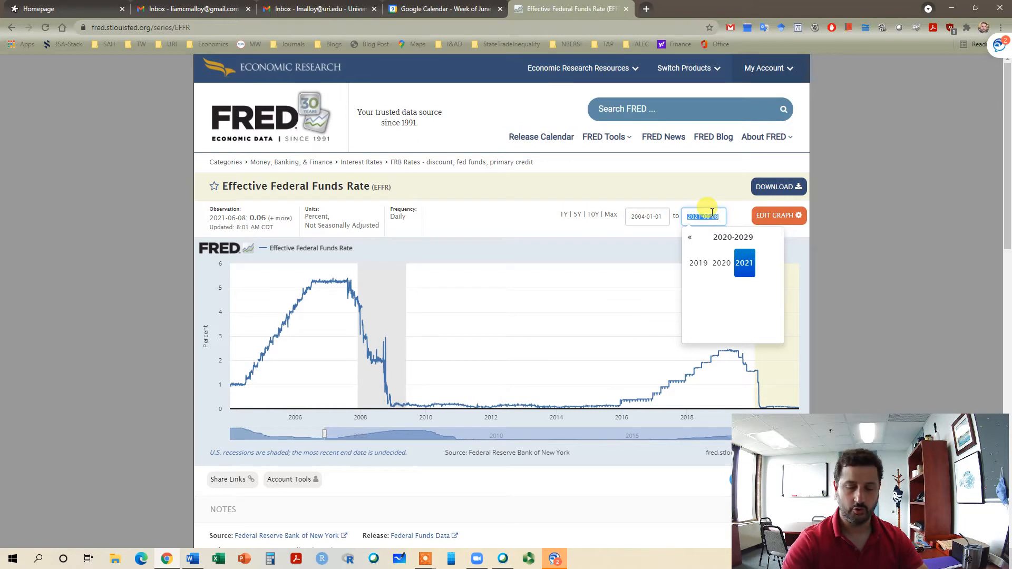
type("2020-12")
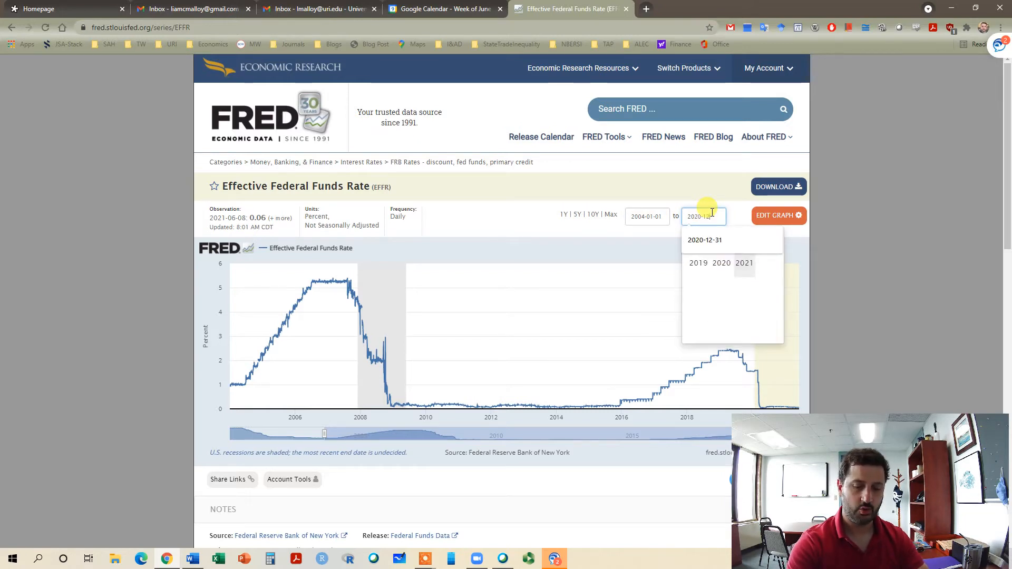
type("-31")
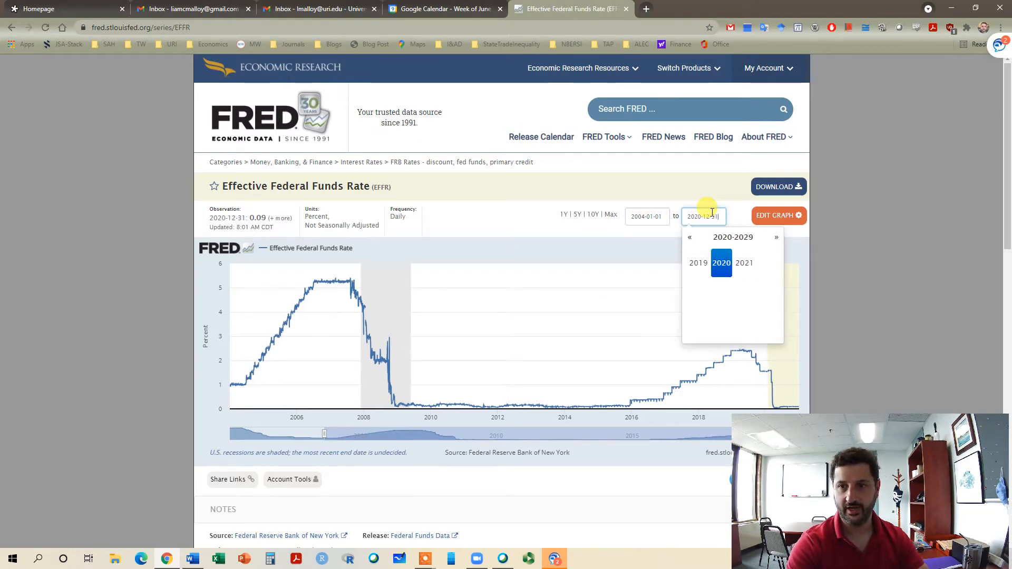
key("Return")
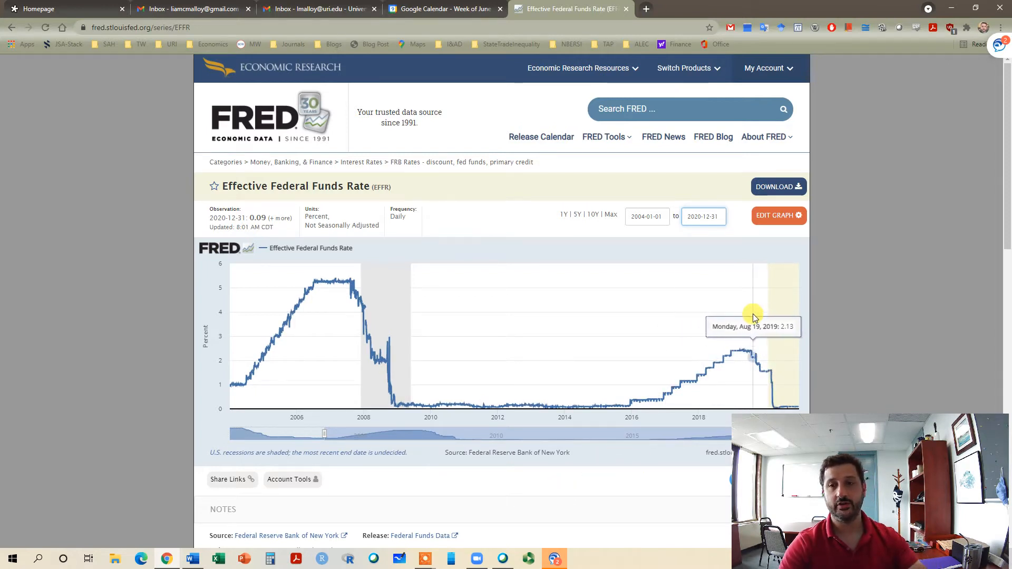
Add the 10-Year Treasury Constant Maturity Rate (DGS10) to the graph as a second line.
left_click(766, 216)
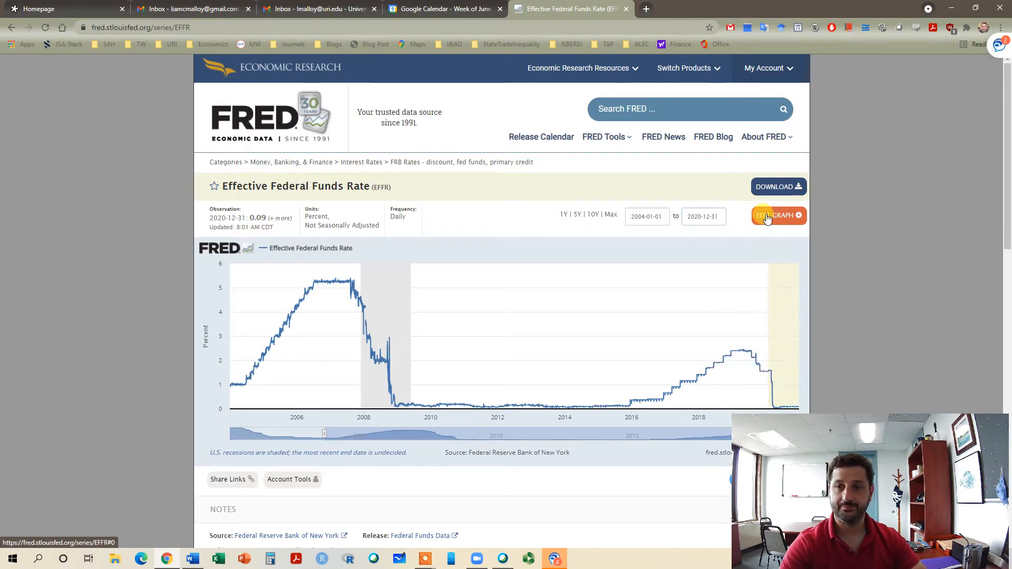
left_click(871, 74)
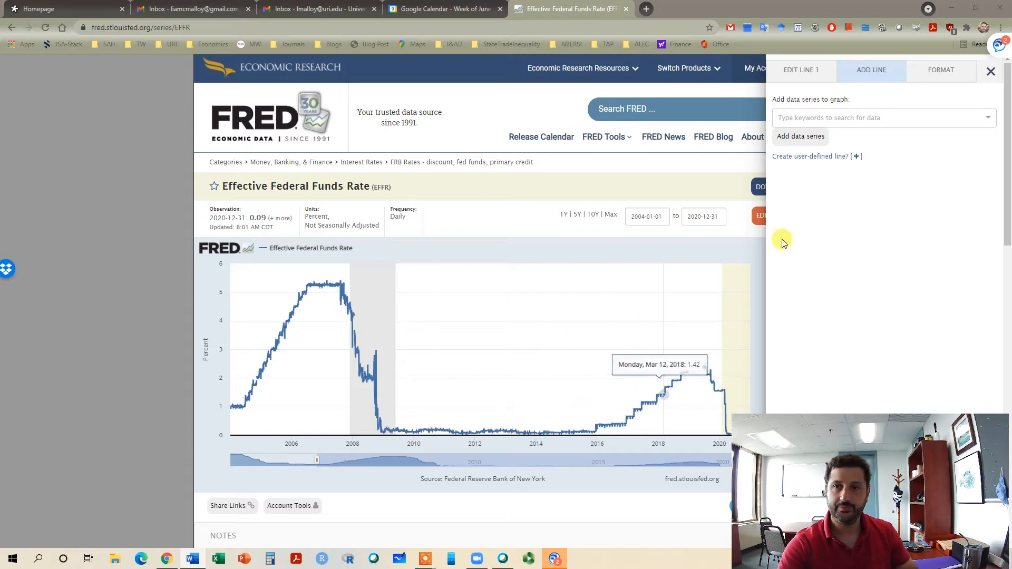
left_click(837, 117)
type("DGS10")
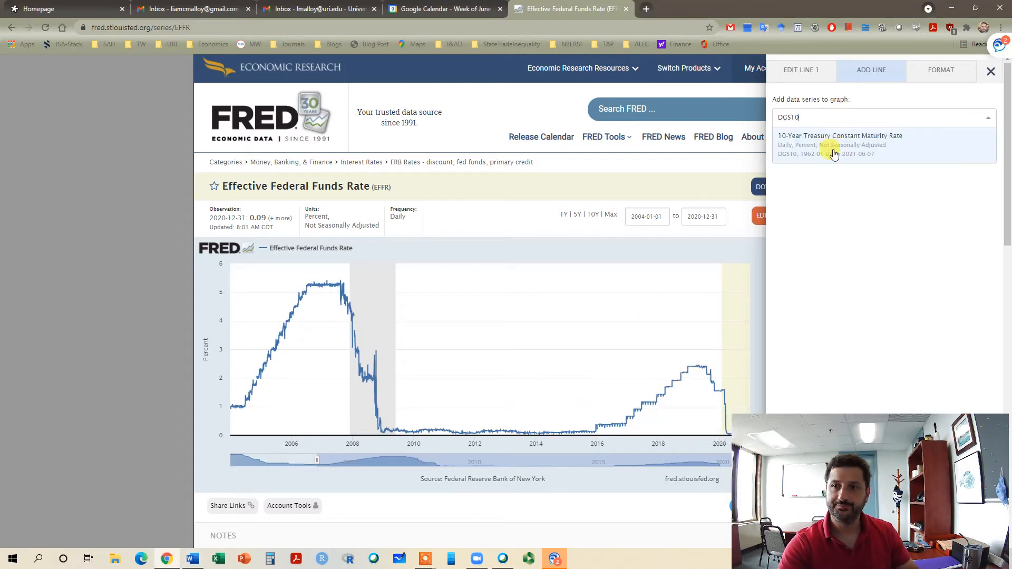
left_click(834, 154)
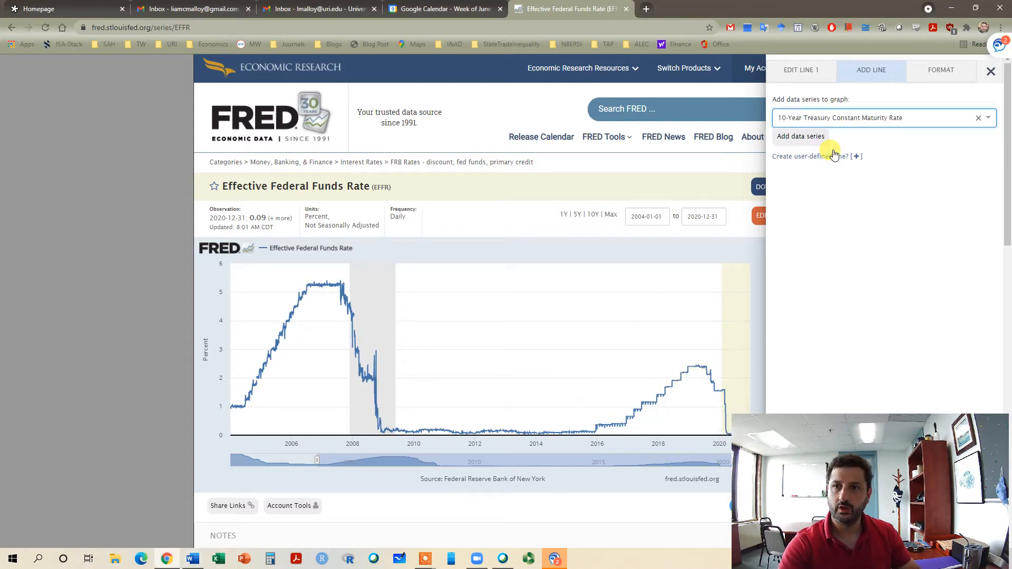
left_click(807, 143)
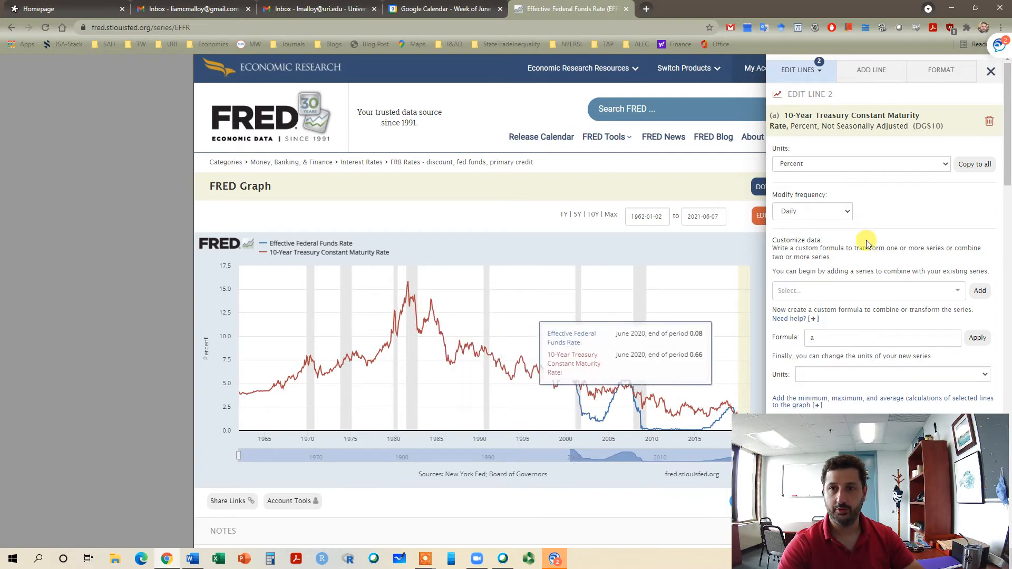
Add the daily Moody's Seasoned Aaa Corporate Bond Yield (DAAA) to the graph as a third line.
left_click(871, 70)
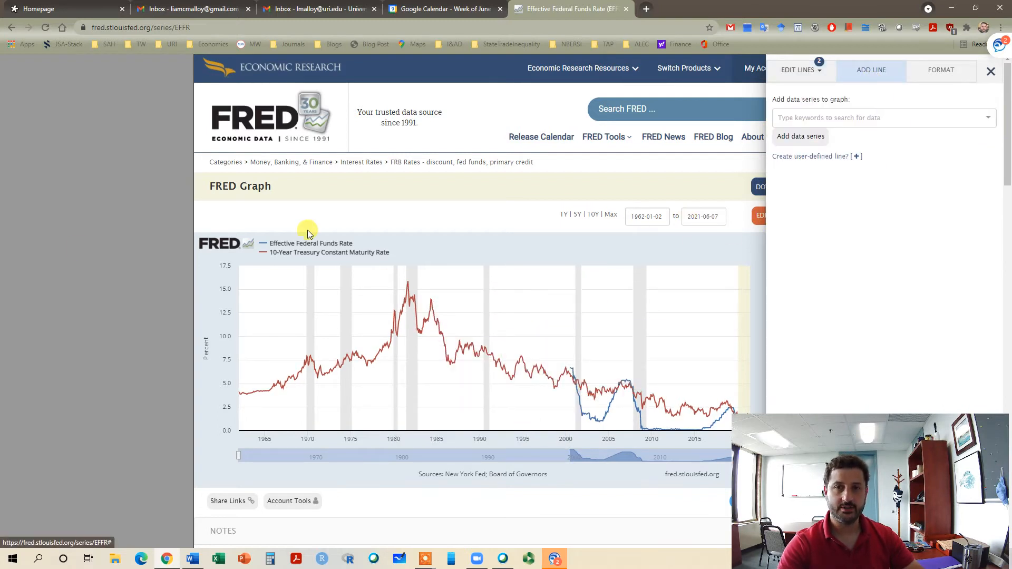
key("alt+Tab")
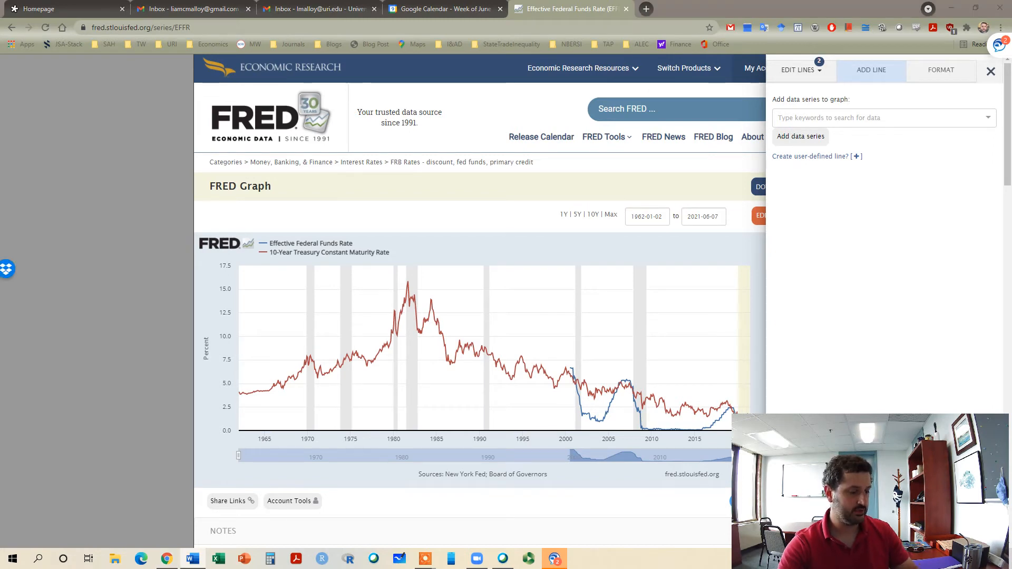
left_click(870, 120)
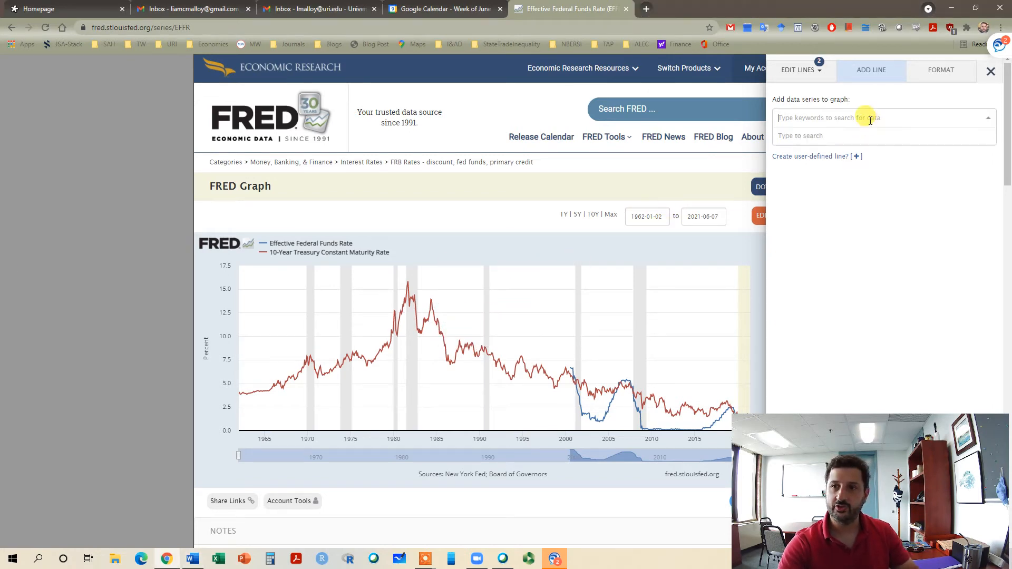
type("AAA")
left_click(860, 137)
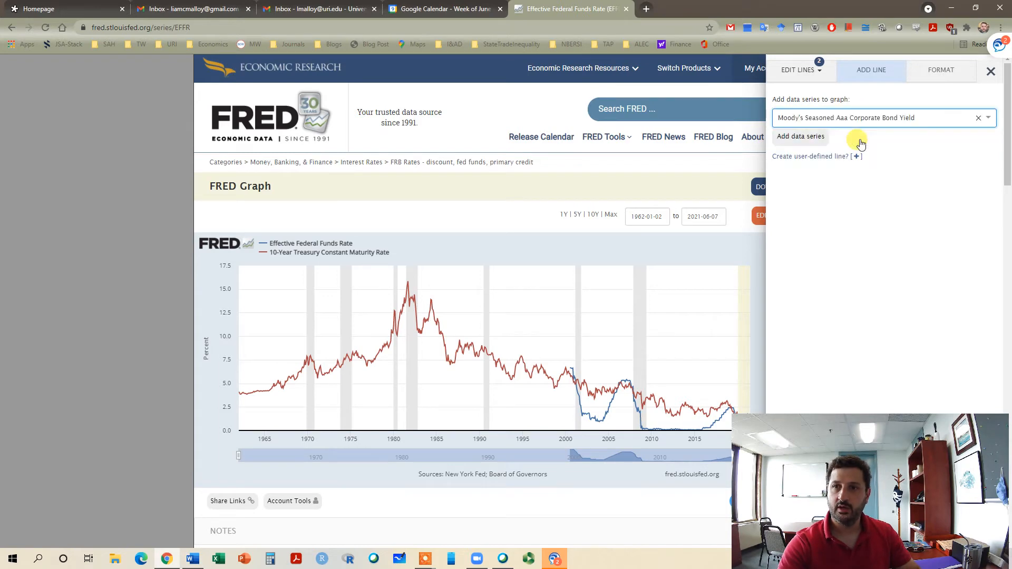
left_click(812, 137)
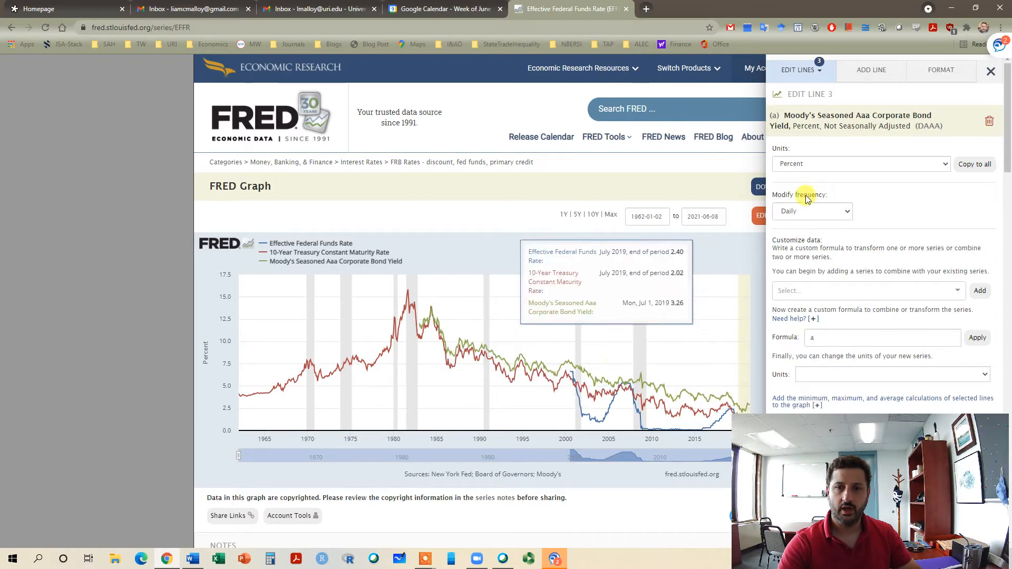
Add the ICE BofA BBB US Corporate Index Effective Yield (BAMLC0A4CBBBEY) to the graph as a fourth line.
left_click(868, 74)
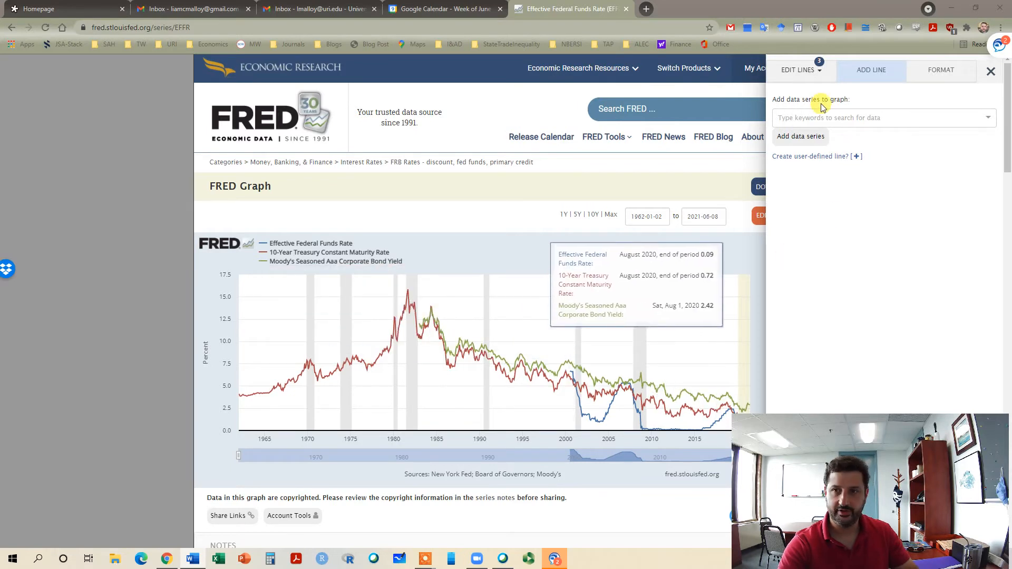
left_click(817, 119)
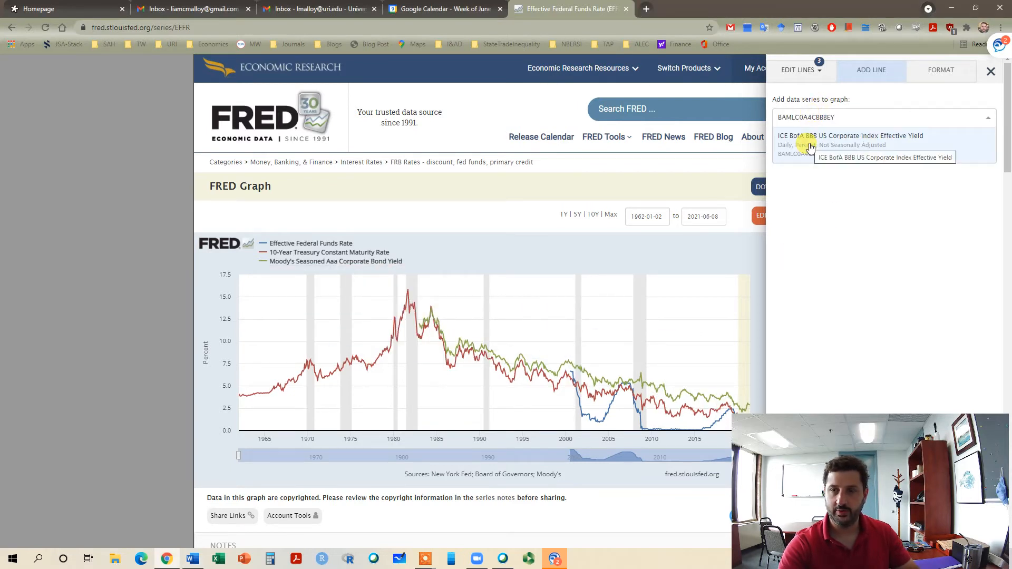
left_click(812, 138)
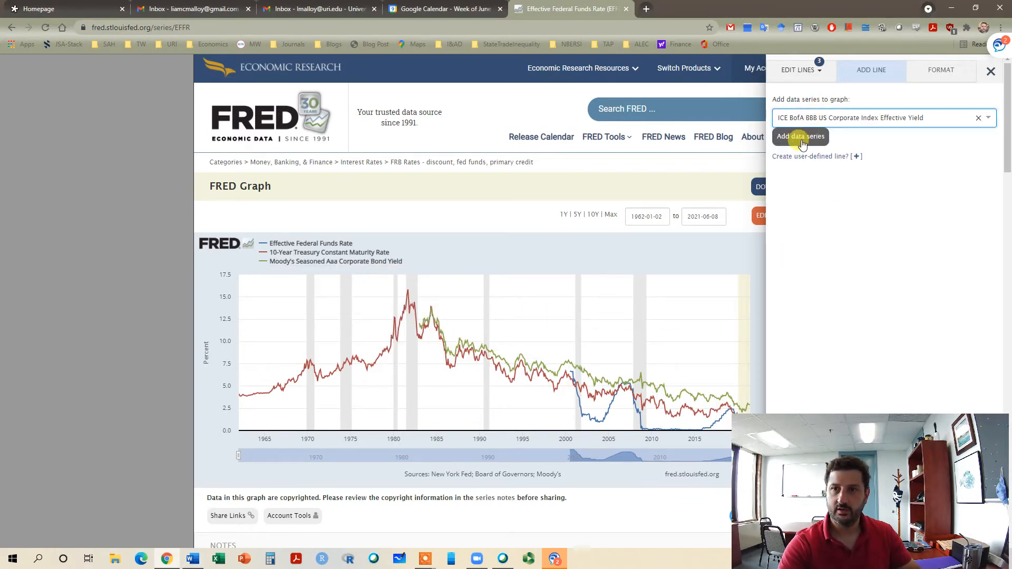
left_click(801, 137)
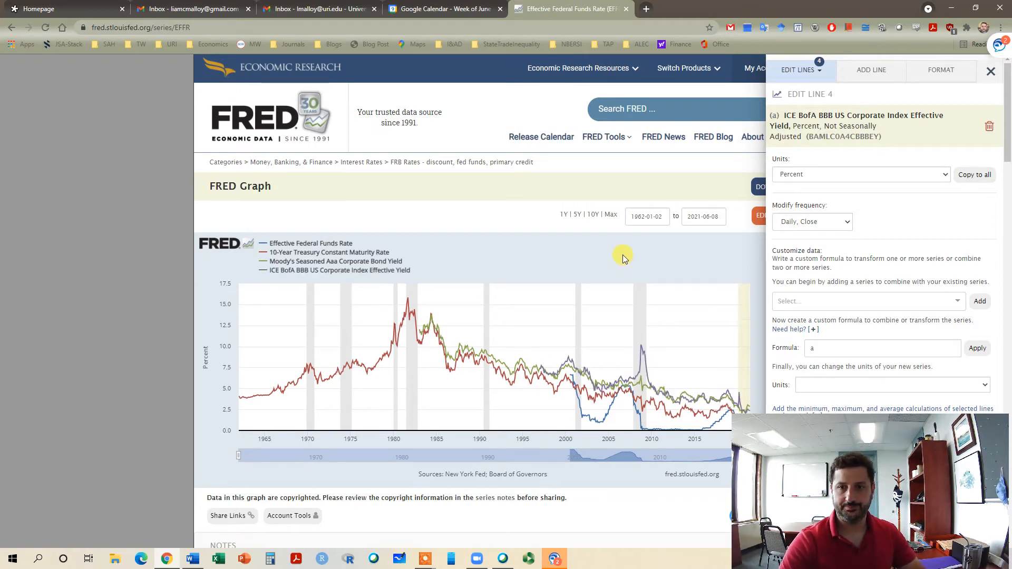
Limit the four-line graph to the dates 2004-01-01 through 2020-12-31 and close the graph editing options.
left_click(637, 216)
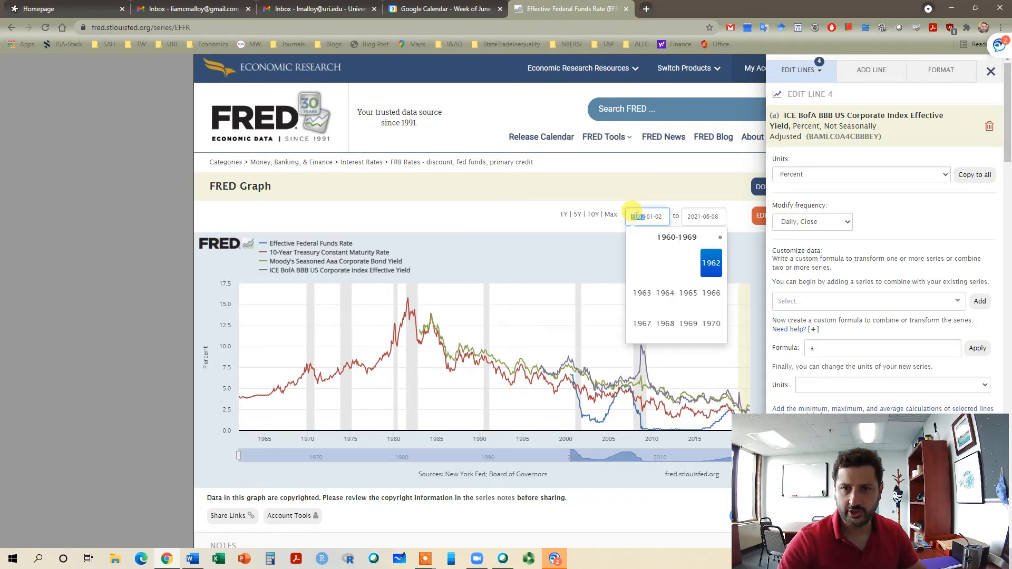
type("2004")
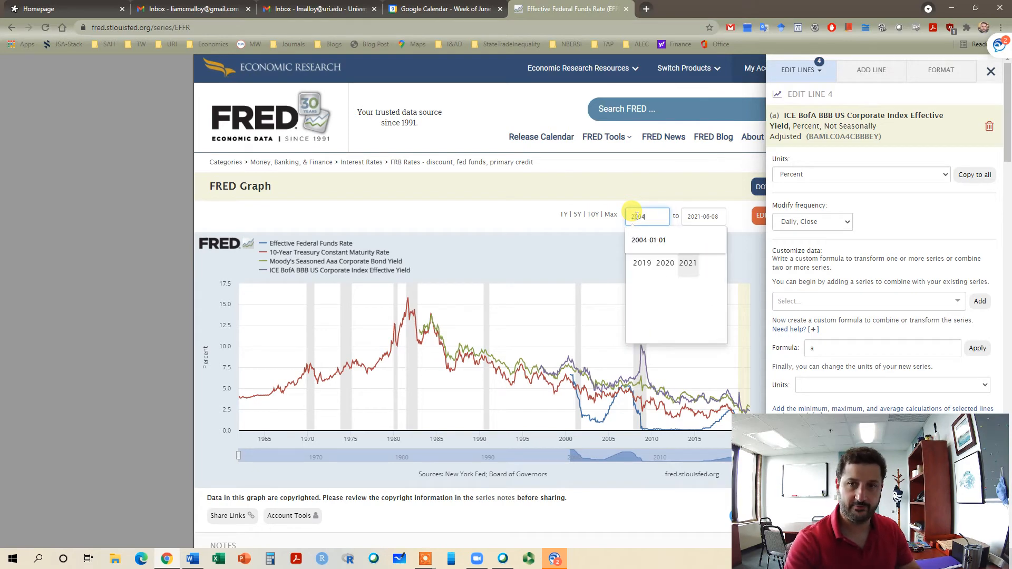
type("-01-01")
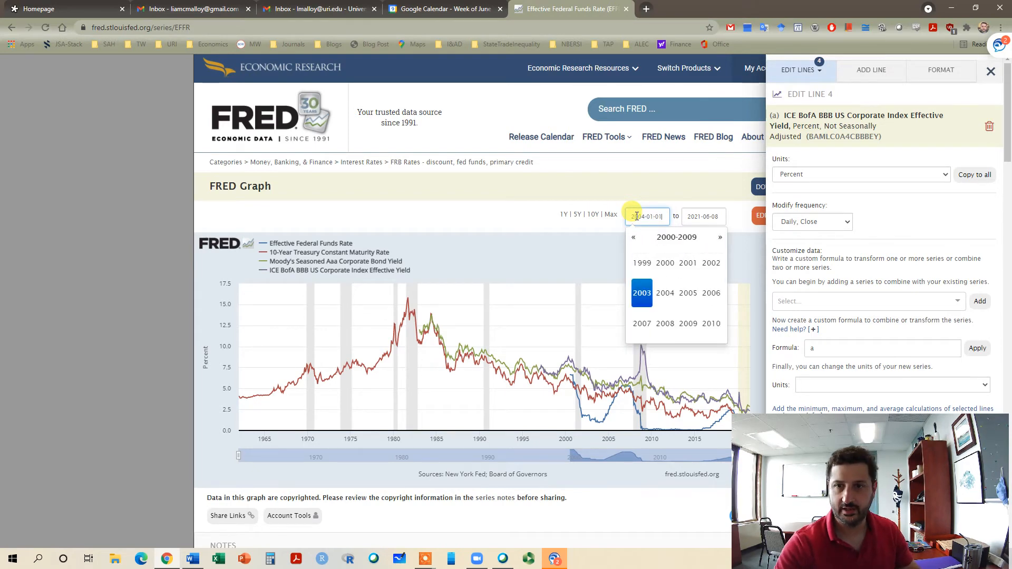
left_click(701, 215)
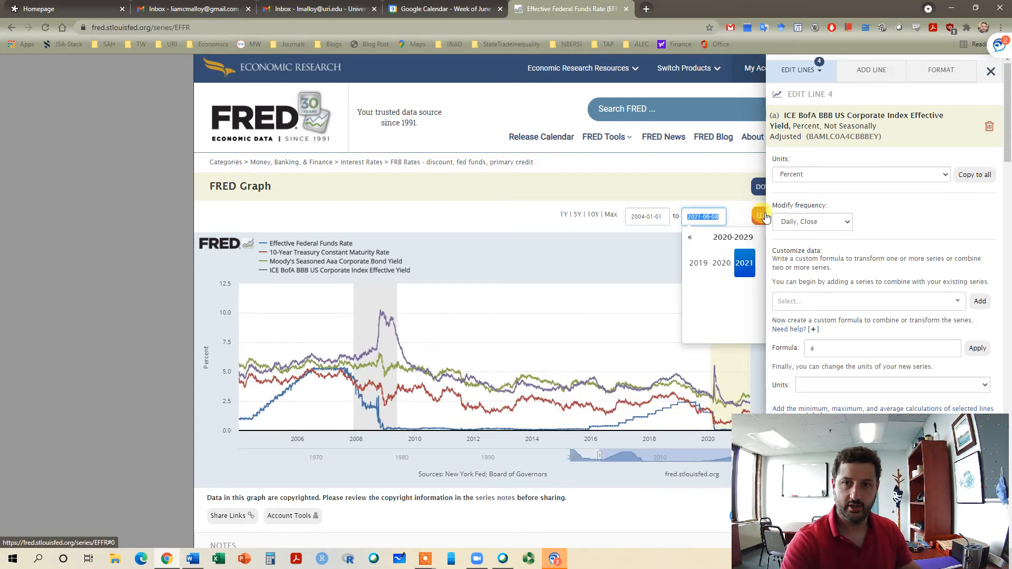
type("20")
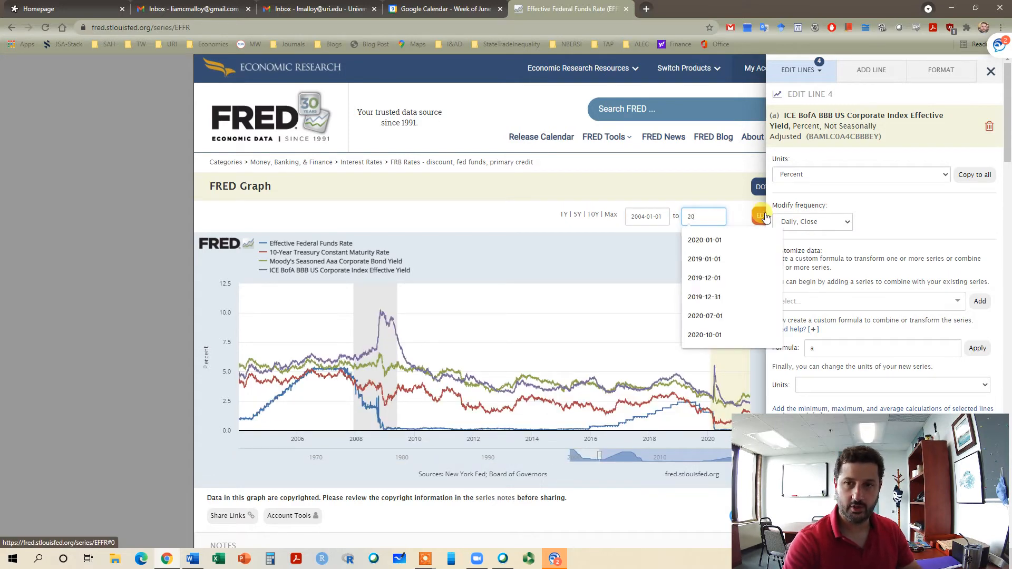
type("20-12")
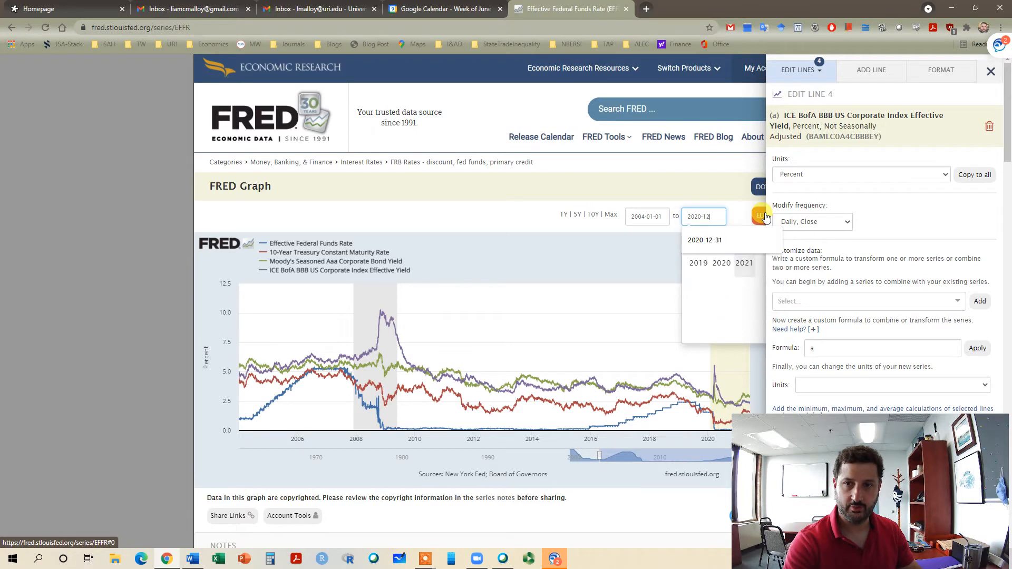
type("-31")
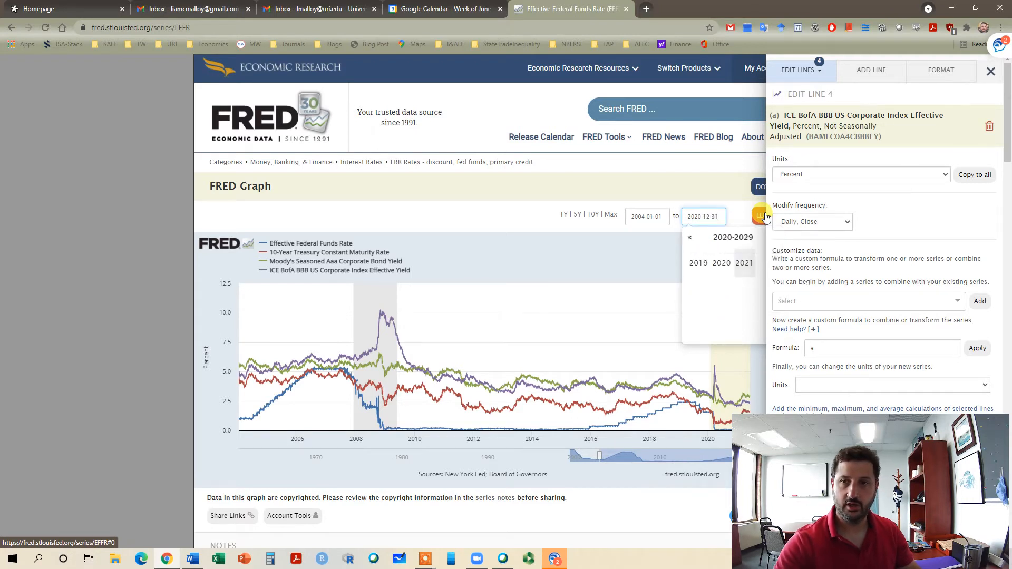
left_click(631, 252)
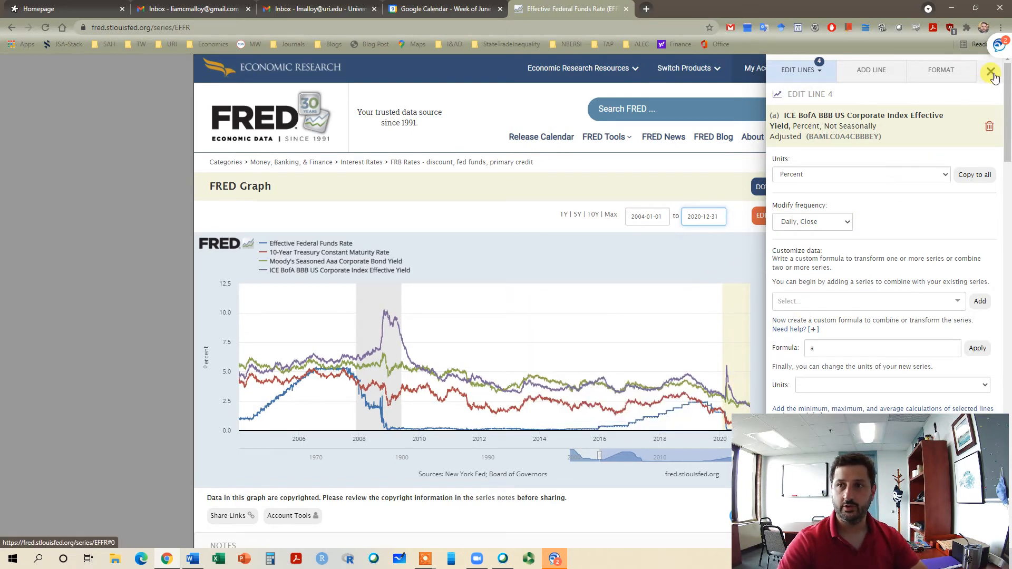
left_click(722, 265)
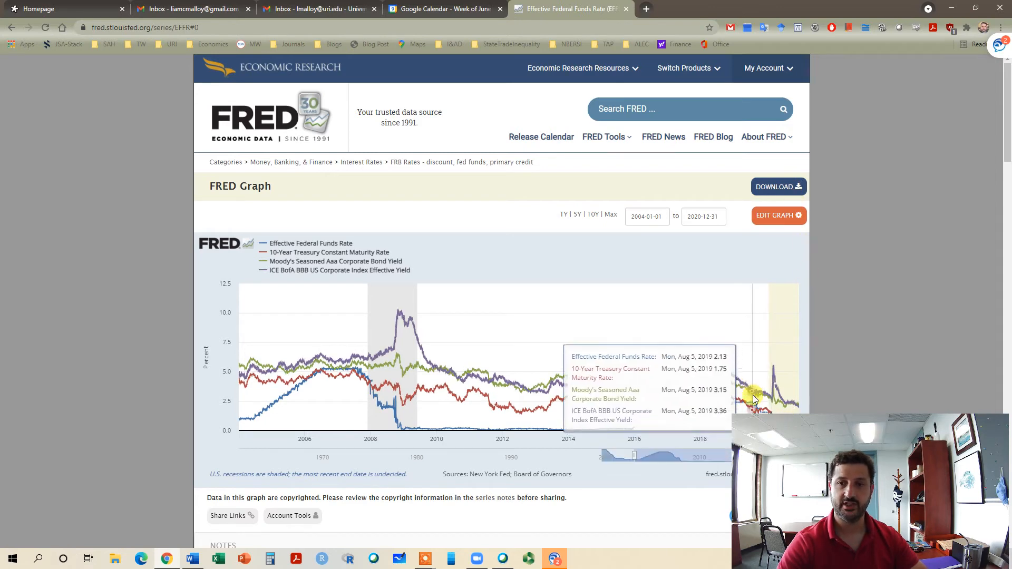
scroll(755, 336, "down", 1)
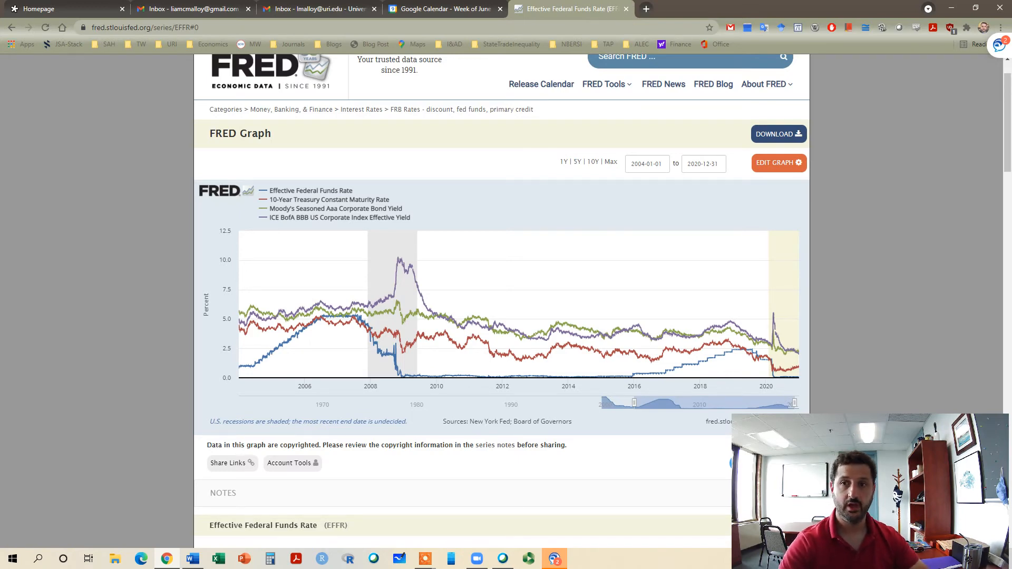
Download the graph's data as the Excel file fredgraph.xls into the Teaching > 327 > Summer 2021 folder.
left_click(770, 134)
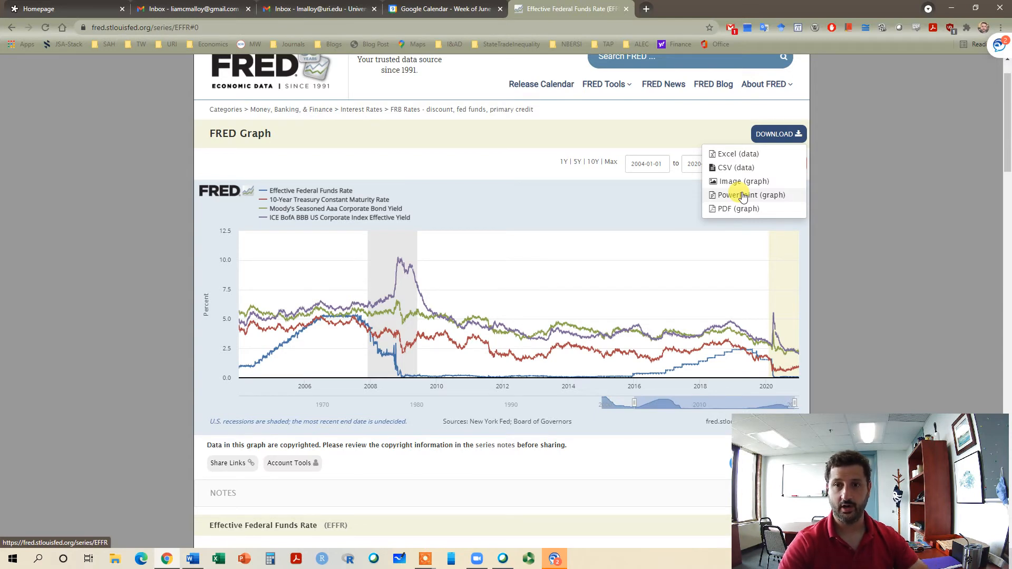
left_click(750, 159)
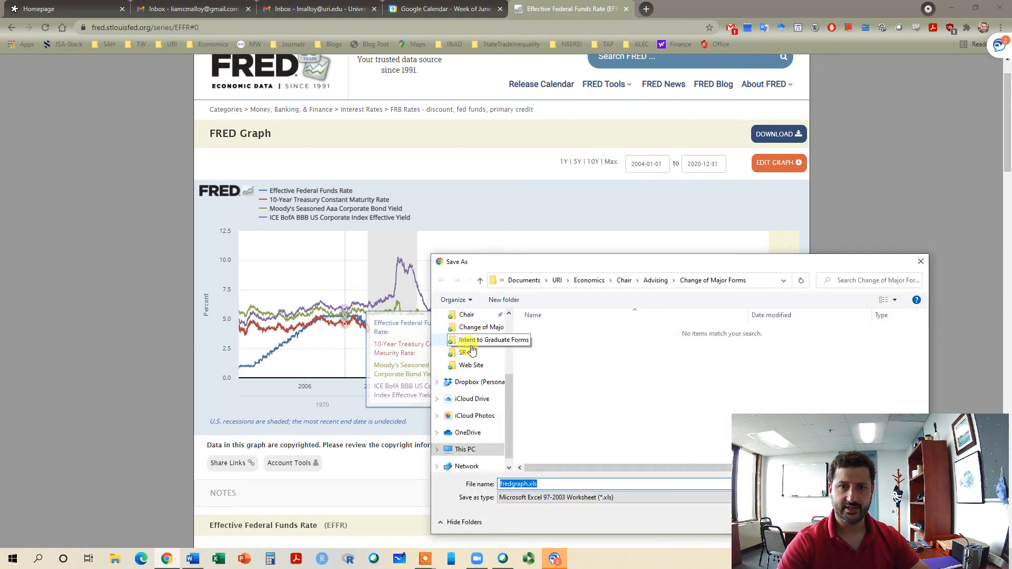
scroll(472, 351, "up", 1)
left_click(471, 327)
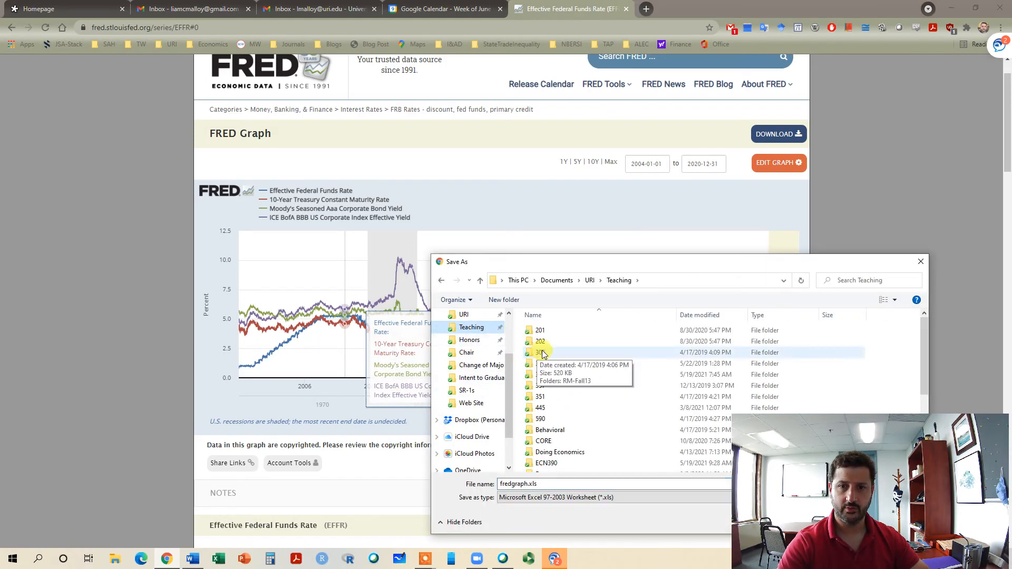
double_click(546, 375)
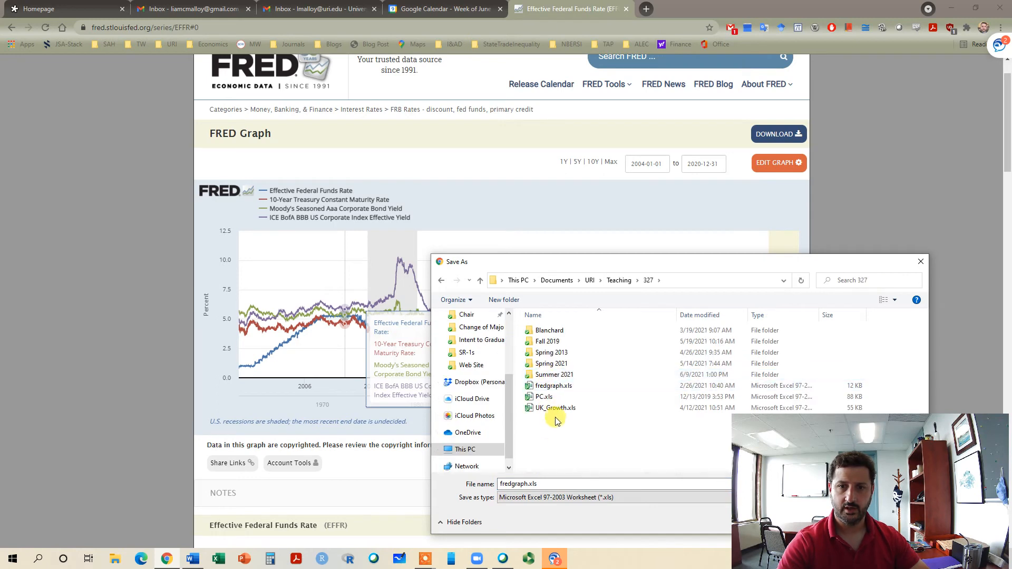
double_click(555, 376)
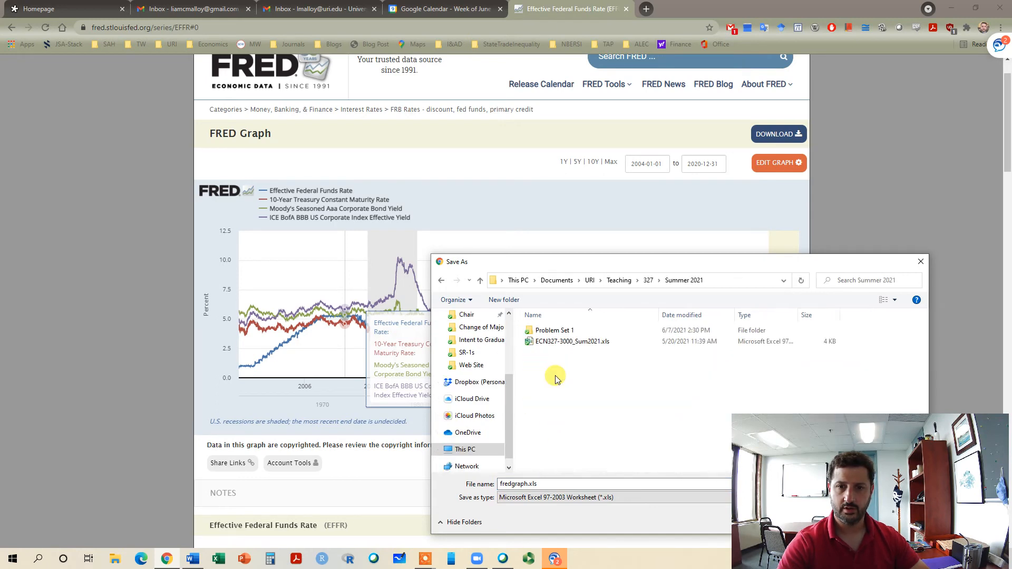
left_click_drag(725, 263, 639, 128)
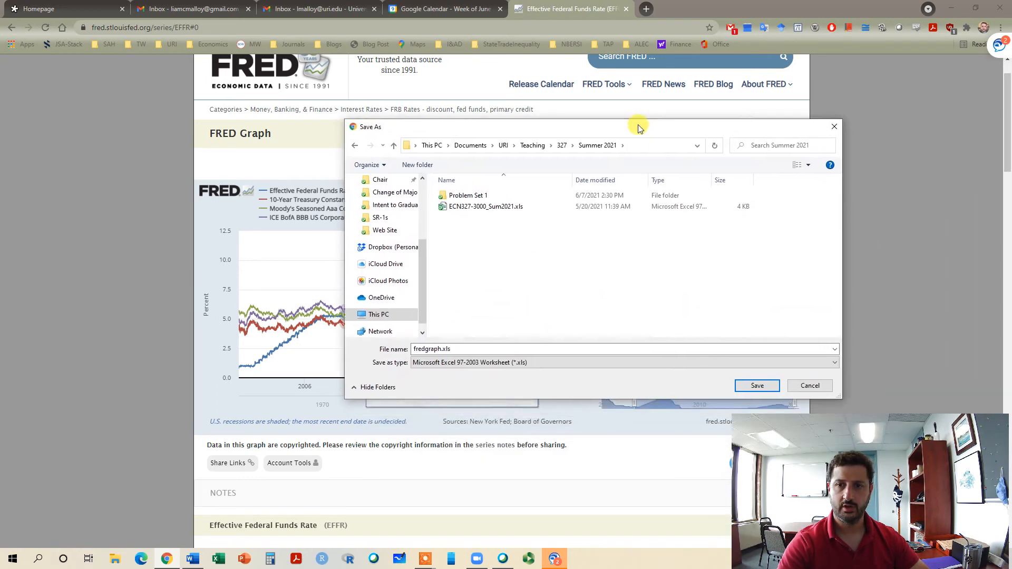
left_click(747, 385)
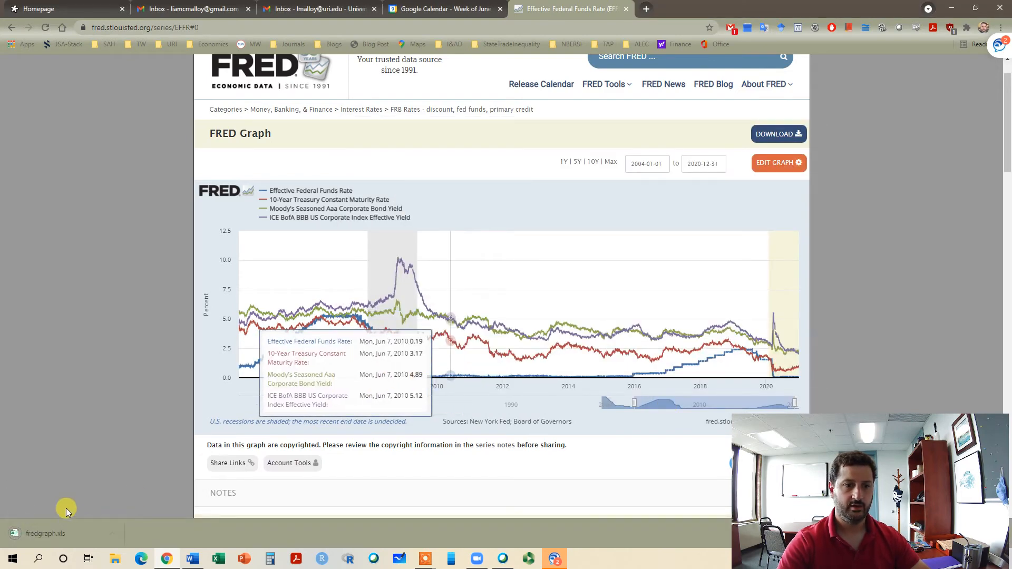
Open the downloaded fredgraph.xls in a maximized Excel window and enable editing of the workbook.
left_click(41, 526)
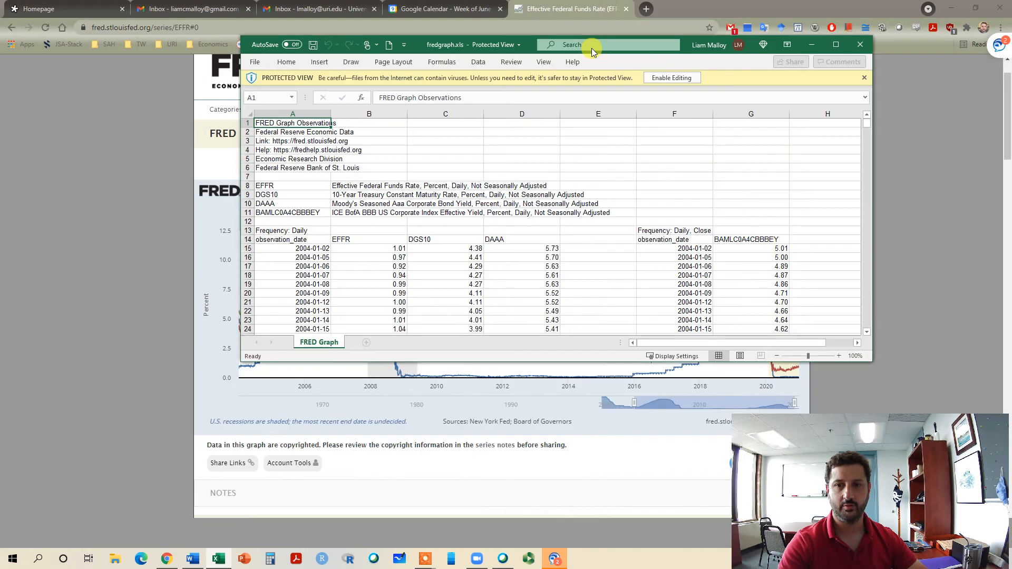
left_click_drag(591, 48, 590, 1)
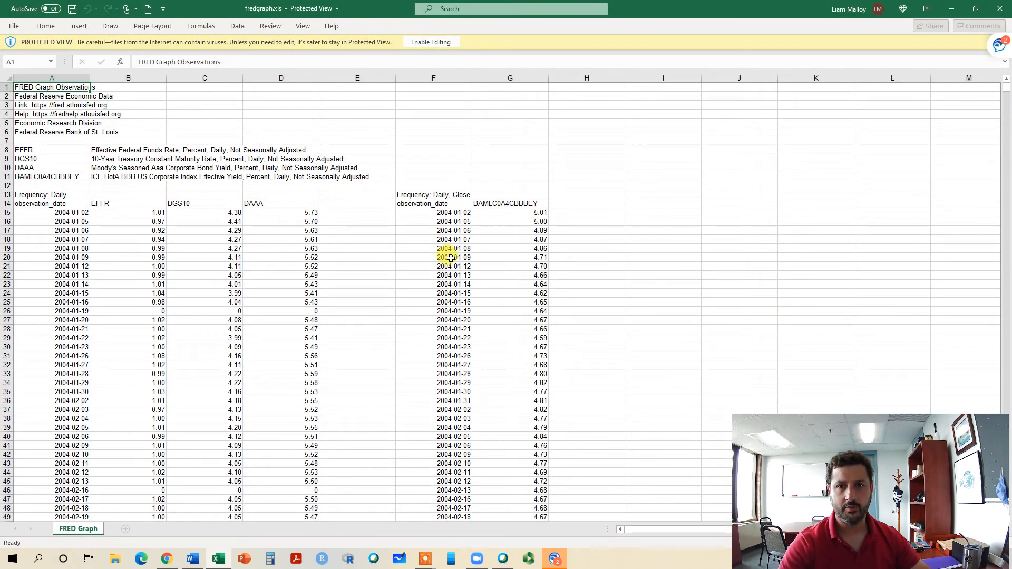
left_click(522, 202)
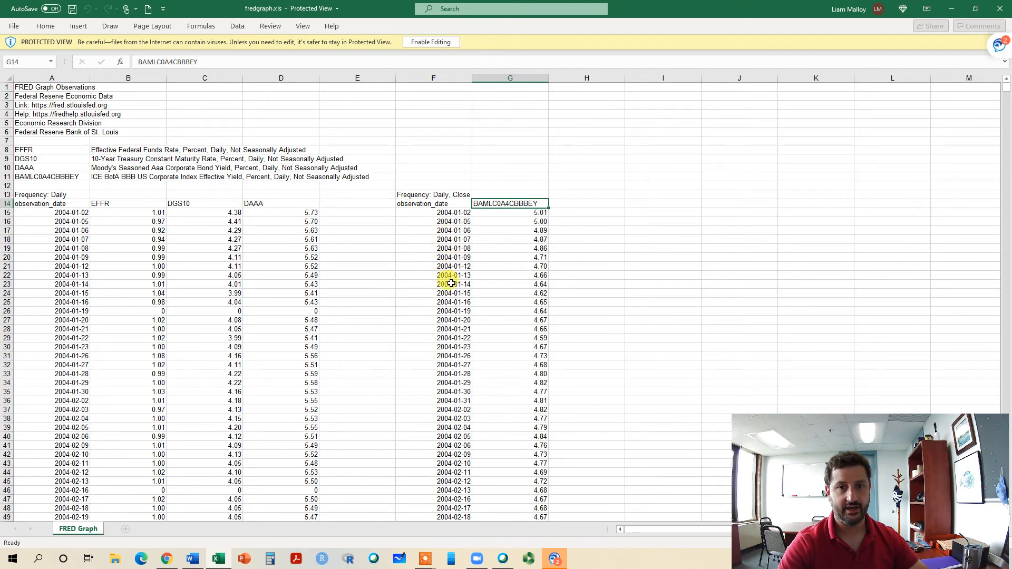
scroll(450, 287, "down", 1)
scroll(450, 287, "down", 3)
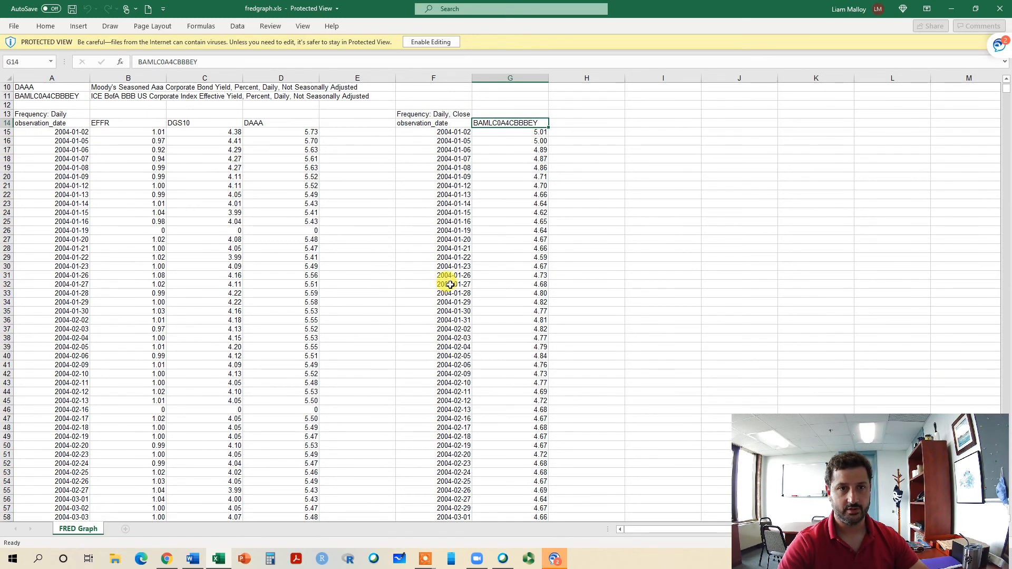
scroll(449, 285, "down", 9)
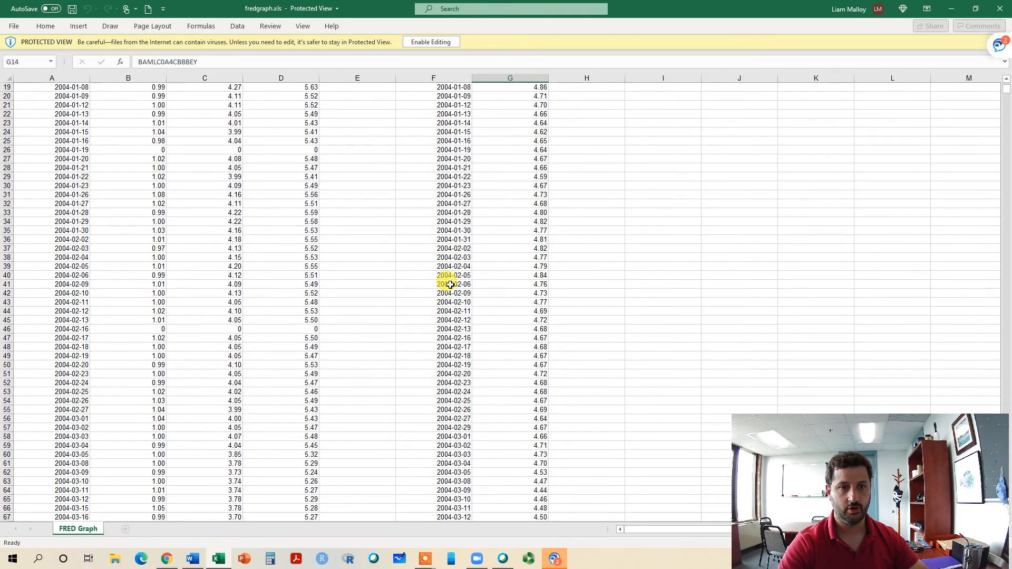
scroll(450, 285, "down", 20)
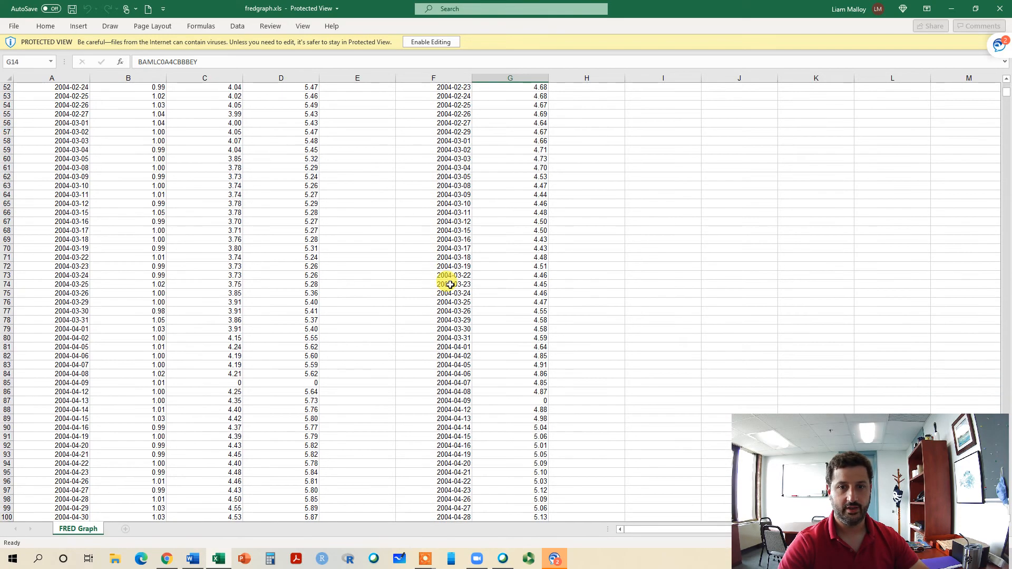
scroll(450, 285, "down", 12)
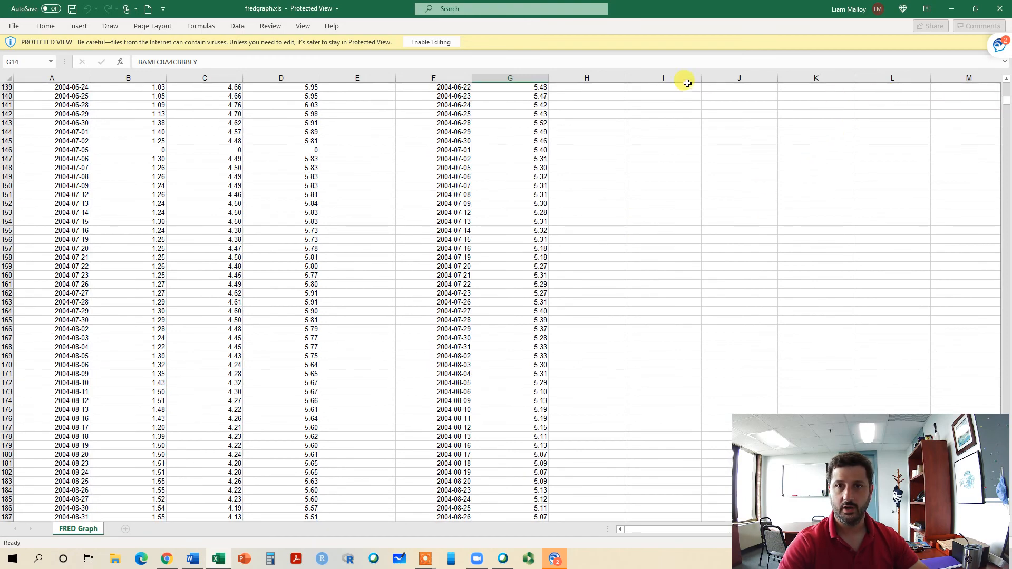
left_click(443, 41)
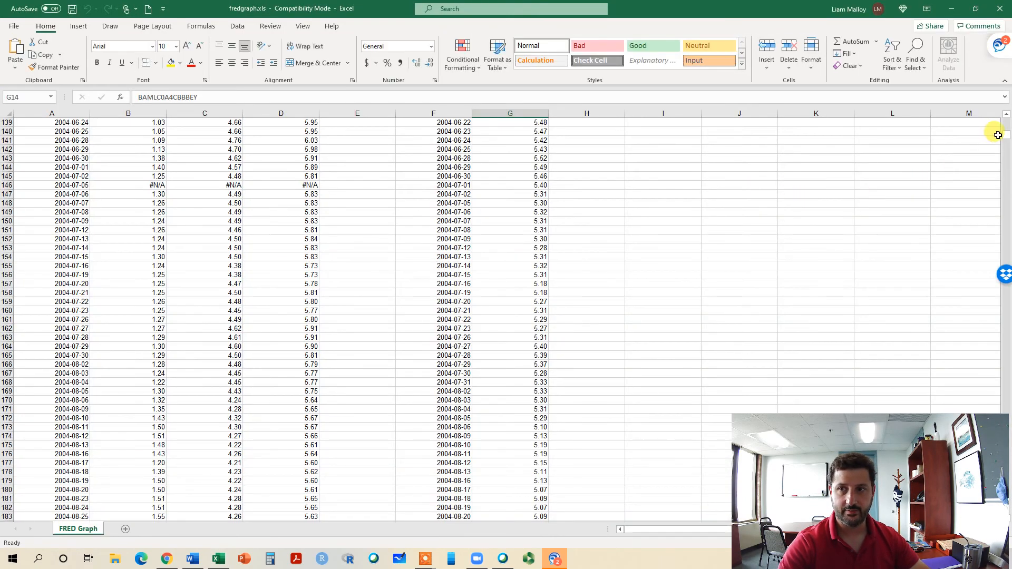
Examine the last rows of the data, comparing the dates in column A with those of the BBB series in column F.
left_click_drag(1005, 134, 998, 501)
scroll(592, 389, "down", 18)
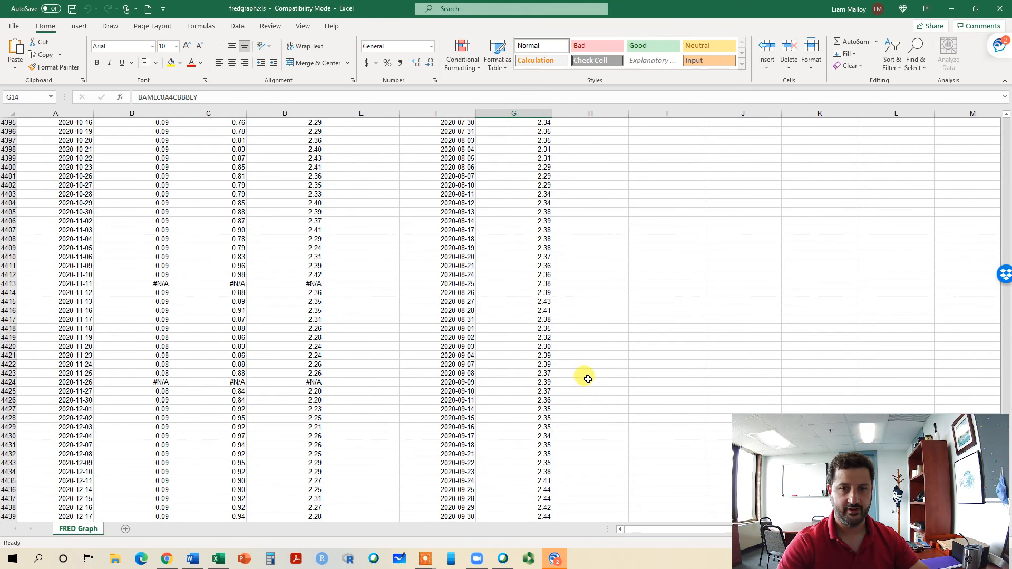
scroll(587, 379, "down", 12)
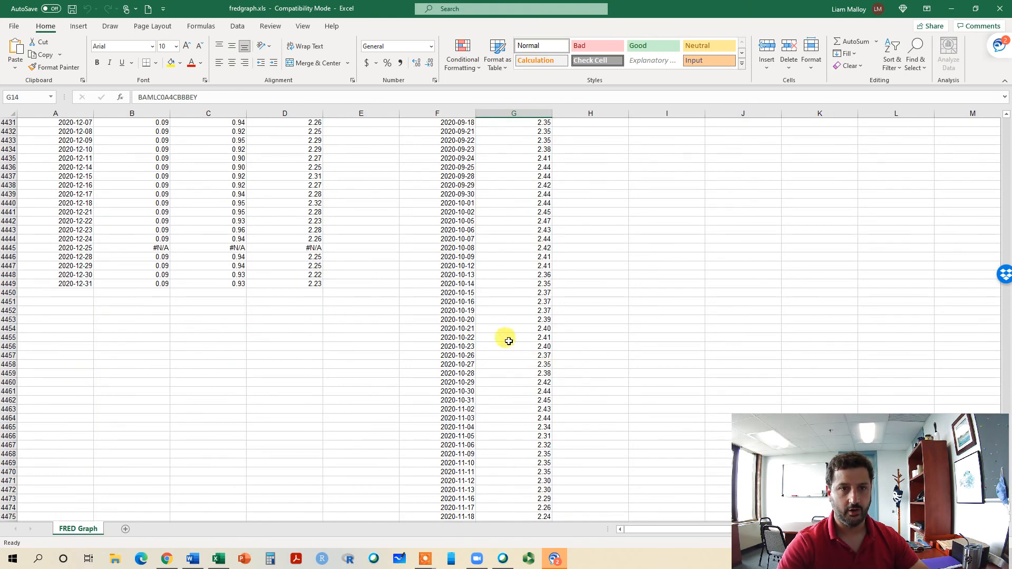
scroll(483, 346, "up", 3)
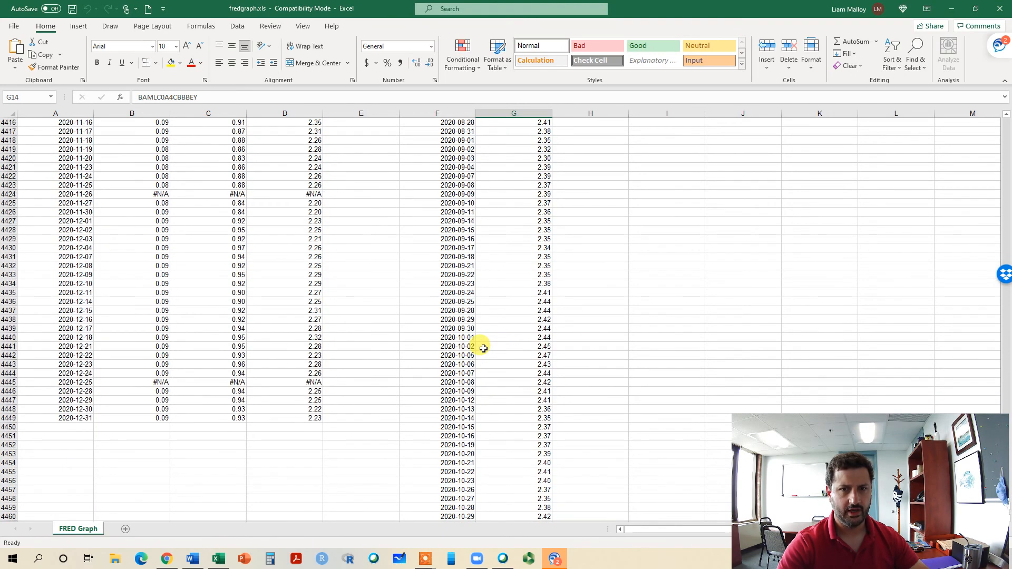
scroll(481, 349, "down", 4)
scroll(478, 350, "down", 8)
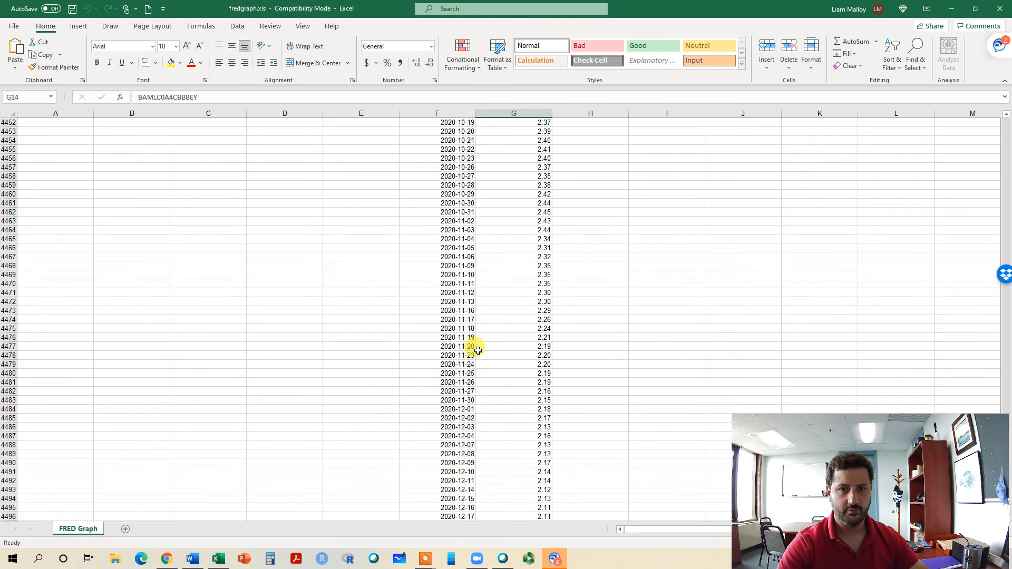
scroll(478, 351, "up", 8)
scroll(478, 351, "up", 8)
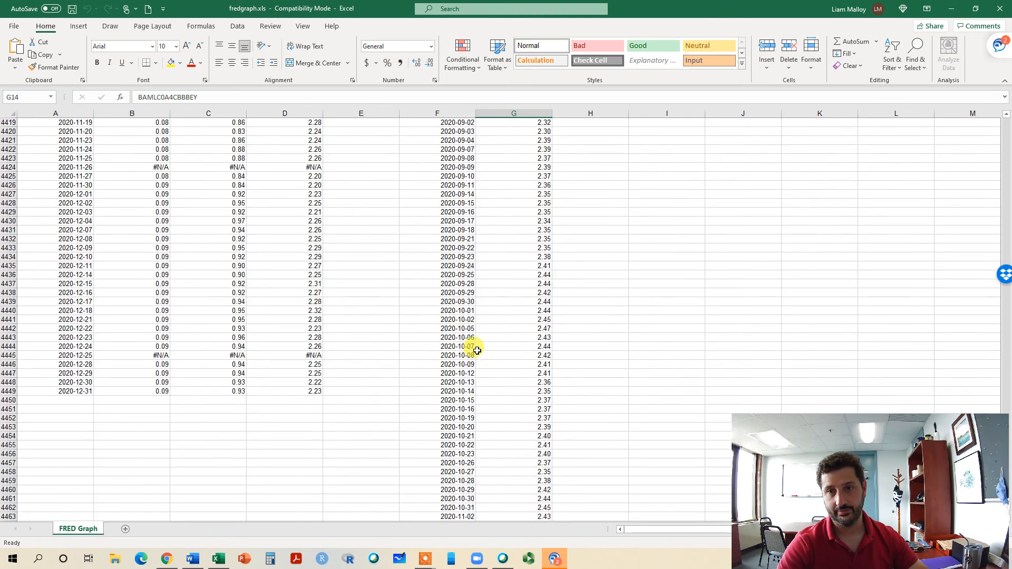
scroll(890, 357, "up", 3)
scroll(889, 357, "up", 20)
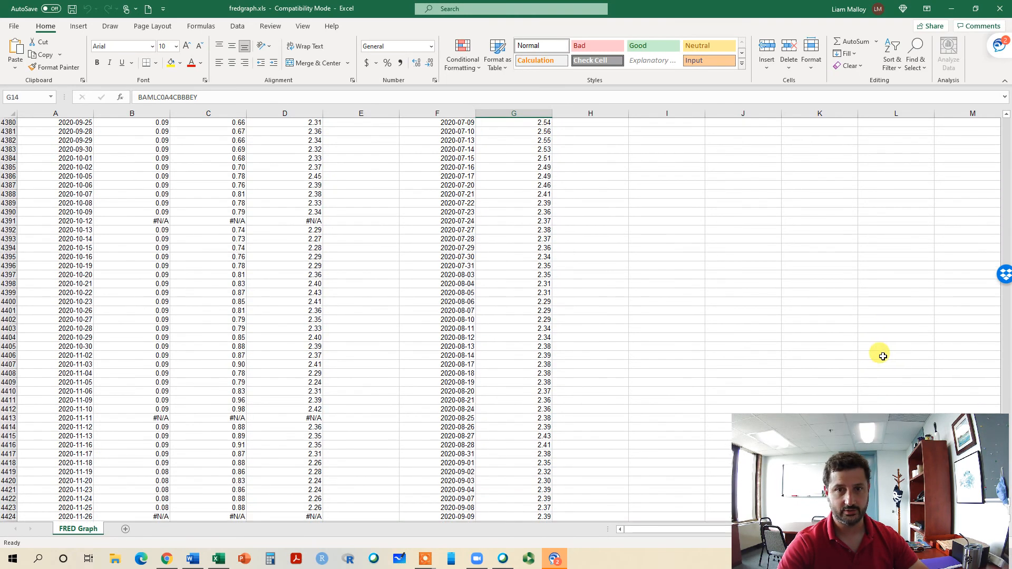
scroll(929, 345, "up", 20)
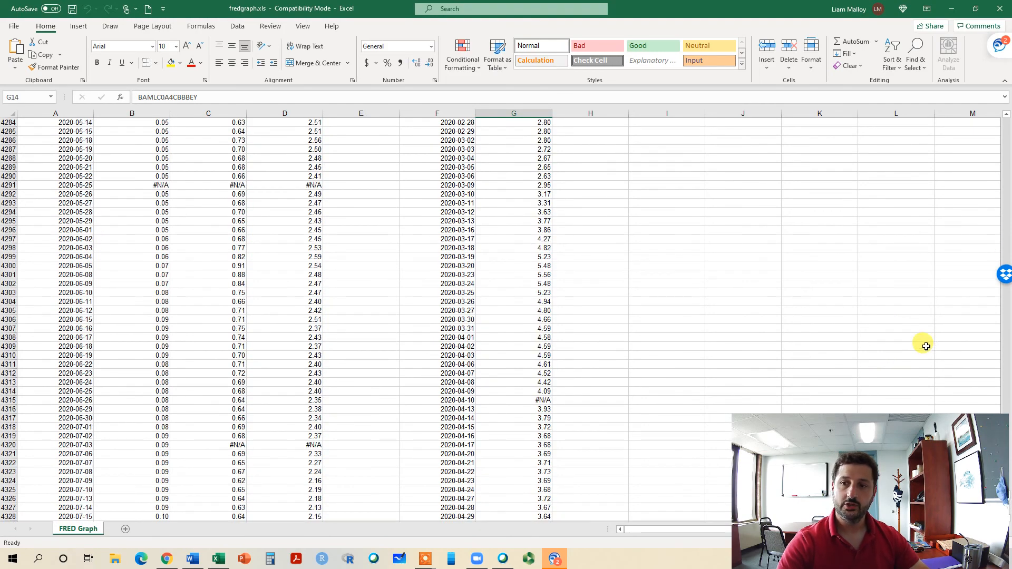
scroll(920, 343, "up", 14)
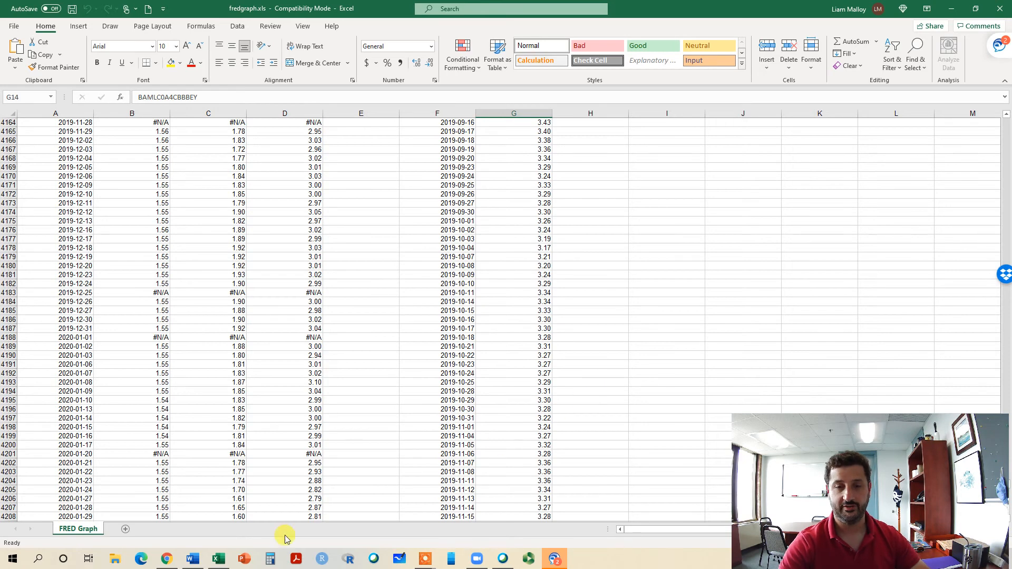
Switch back to FRED in Chrome and download the graph as the PNG image fredgraph.png into the Summer 2021 folder.
left_click(166, 558)
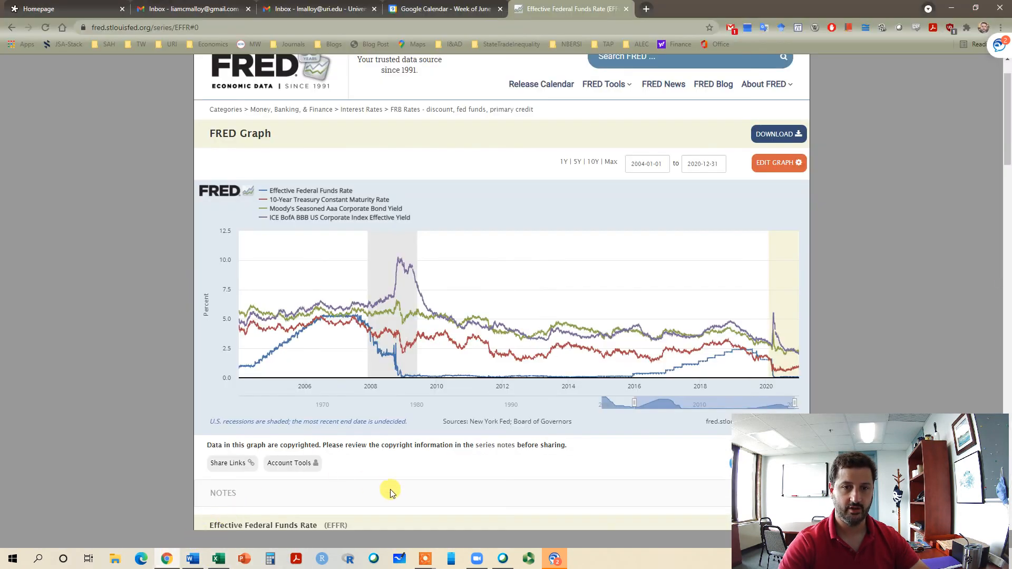
left_click(789, 133)
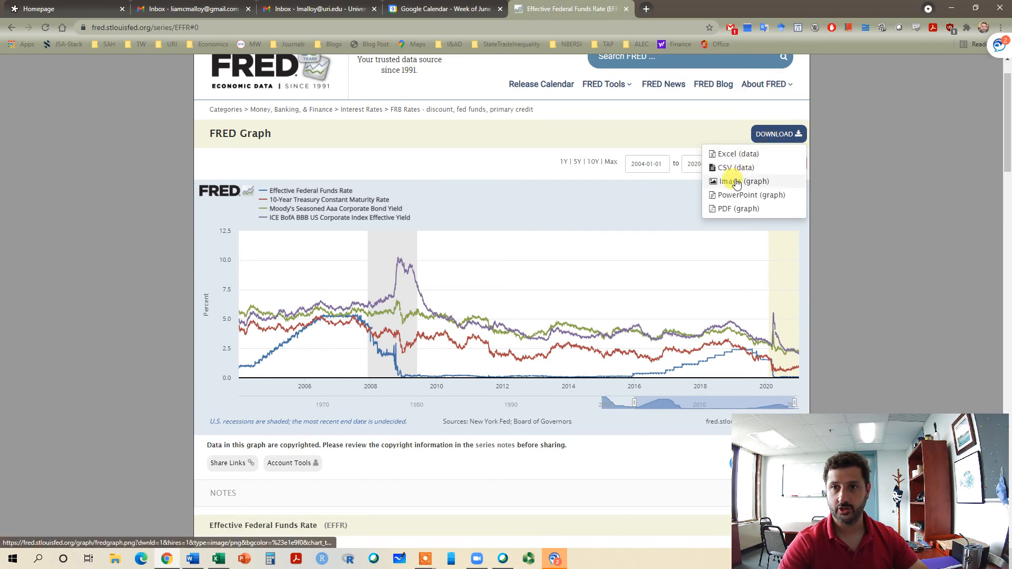
left_click(743, 181)
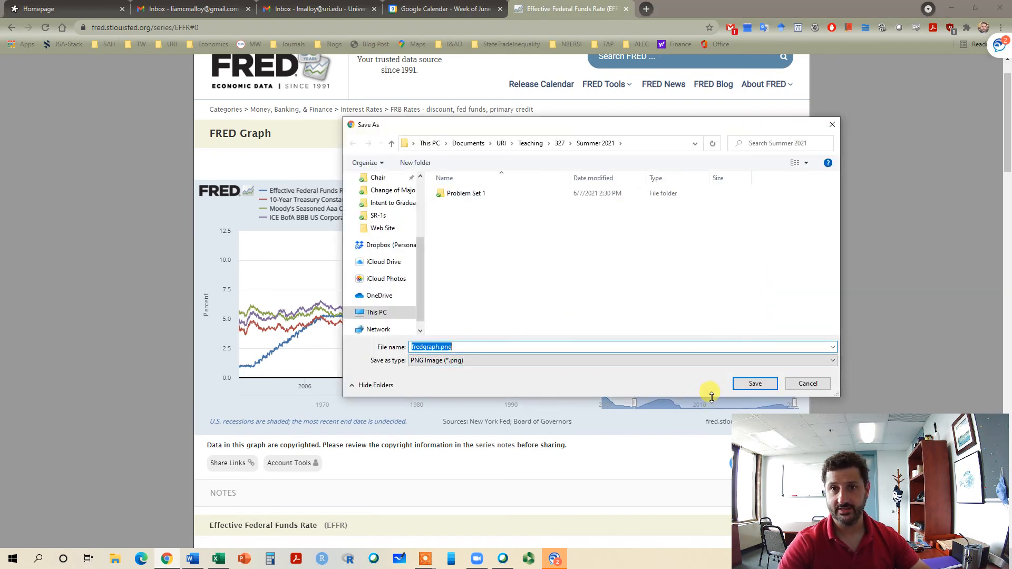
left_click(761, 385)
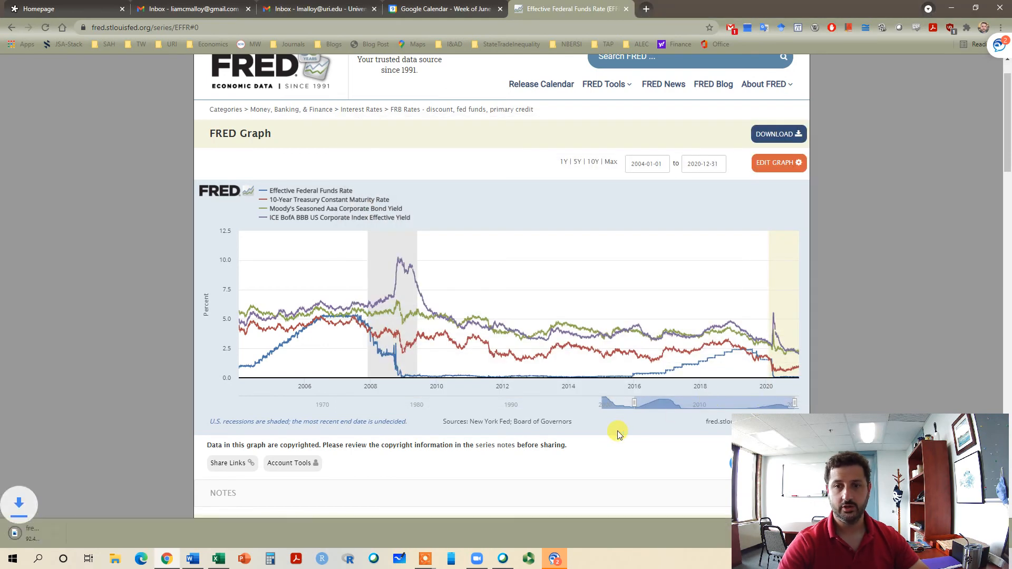